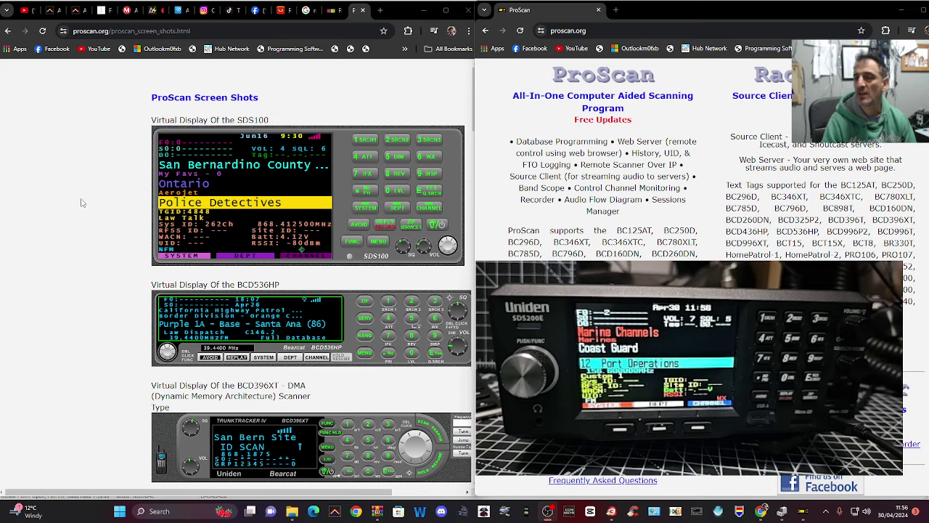
scroll(110, 175, down, 2)
scroll(110, 175, up, 1)
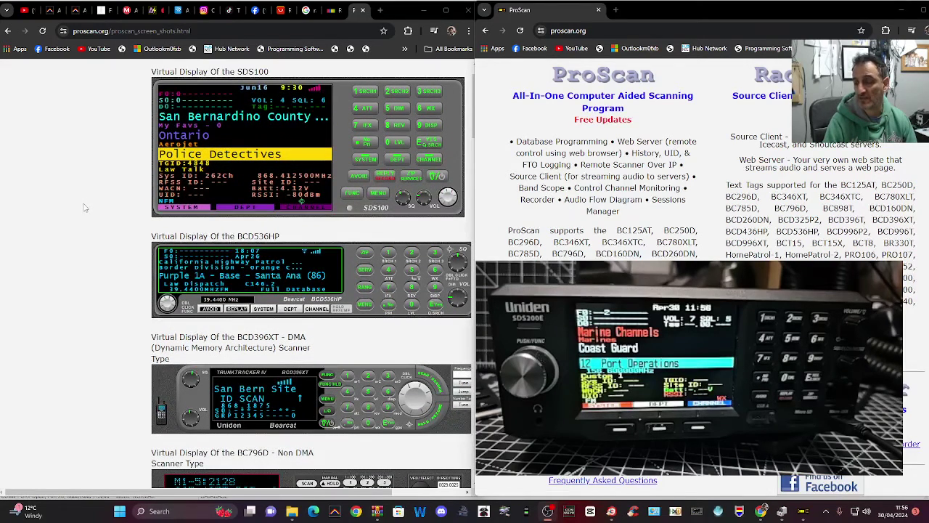
drag(176, 496, 211, 496)
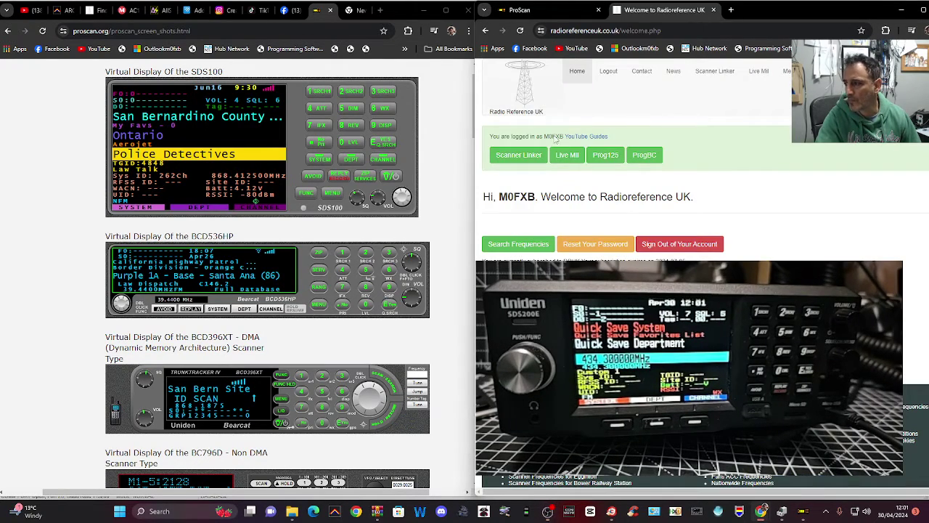
- Open the Radioreference UK frequency search and display the marine frequencies from the shortcuts
scroll(653, 246, down, 3)
scroll(534, 258, up, 3)
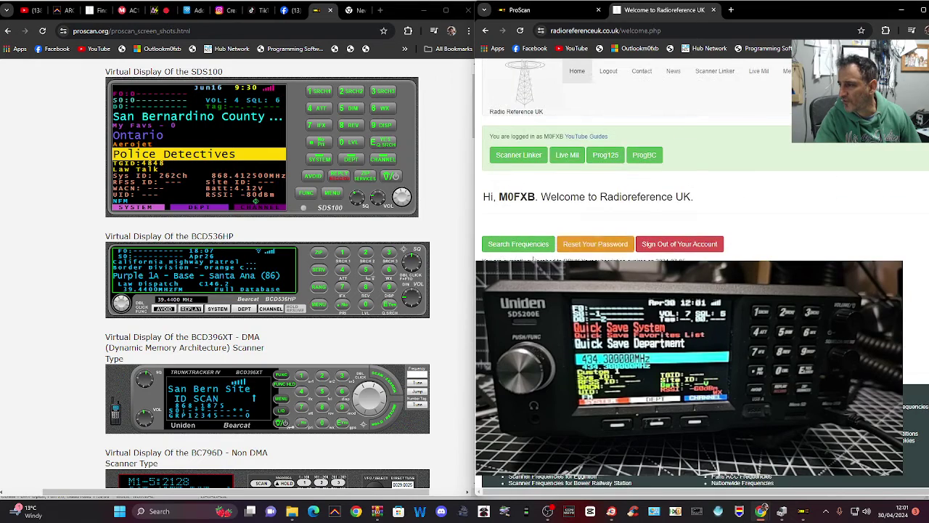
click(519, 245)
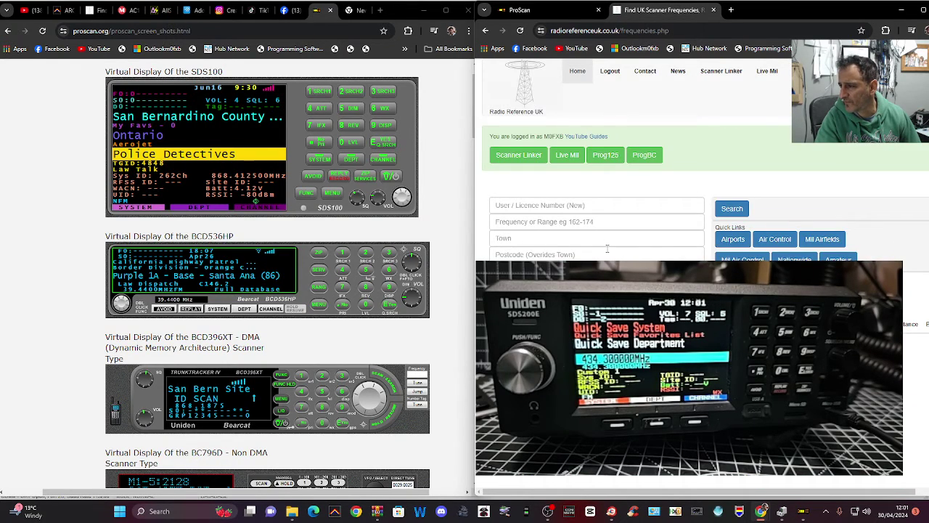
scroll(607, 249, down, 2)
scroll(587, 234, up, 2)
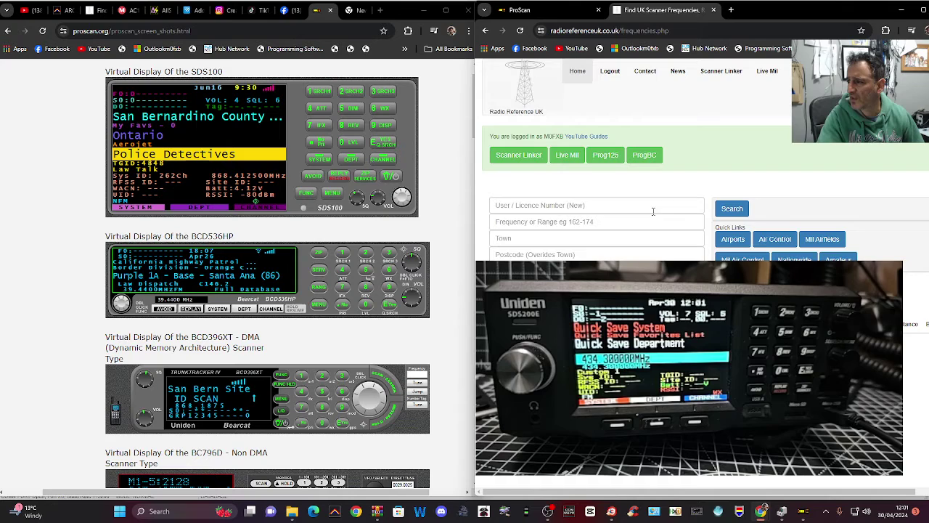
scroll(653, 210, down, 6)
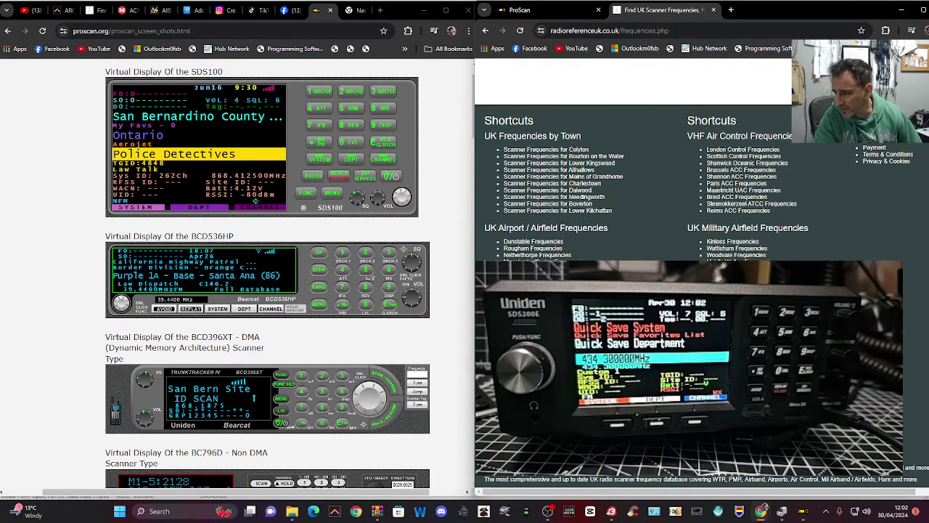
click(723, 234)
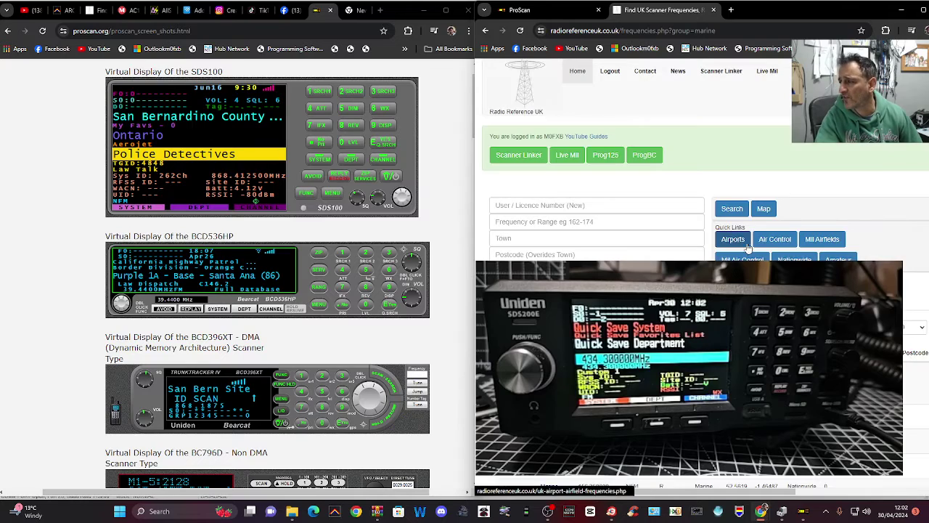
- Export the marine frequency list for the scanner in the Uniden SDS / 3600 HPE (Rx Only) format
scroll(647, 212, down, 2)
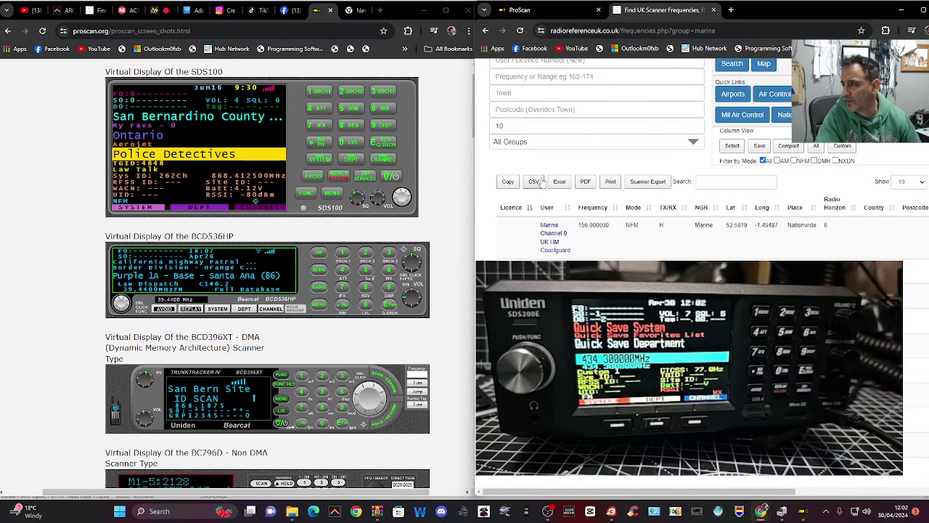
click(642, 185)
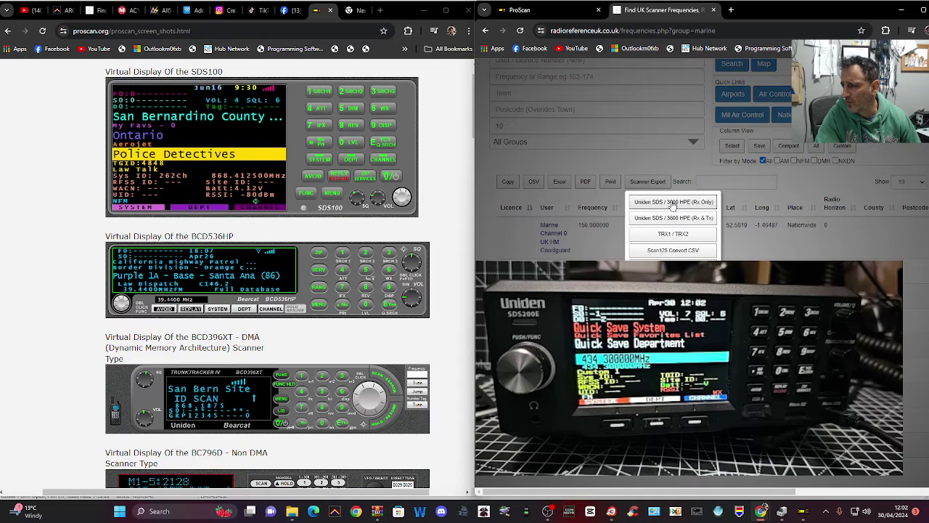
click(672, 202)
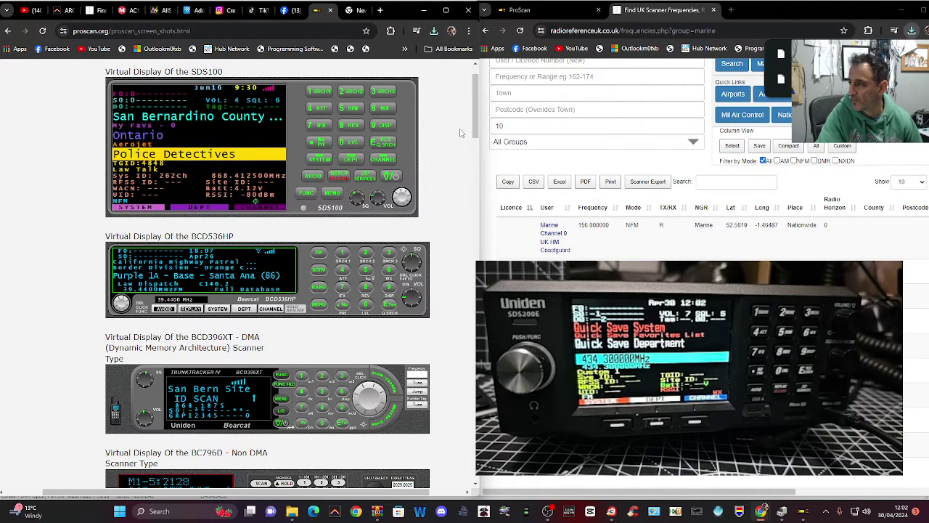
scroll(737, 175, up, 2)
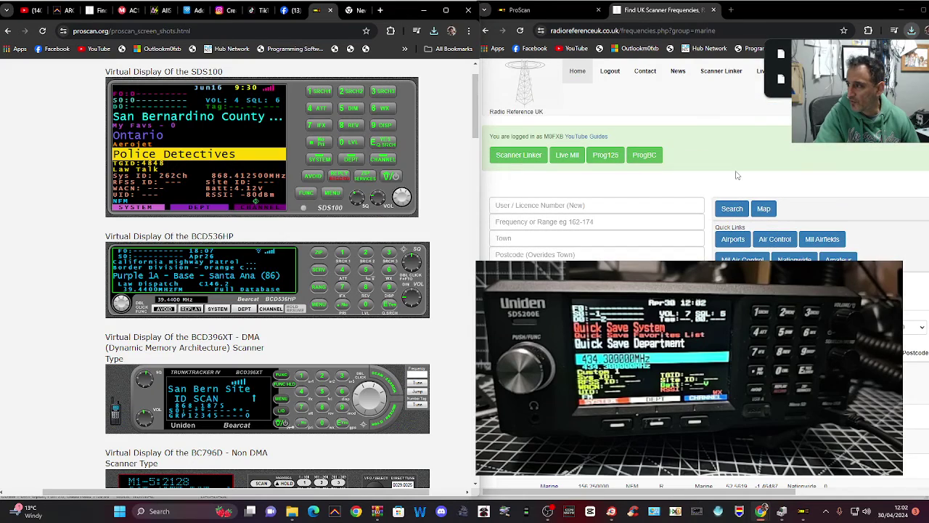
scroll(748, 177, down, 10)
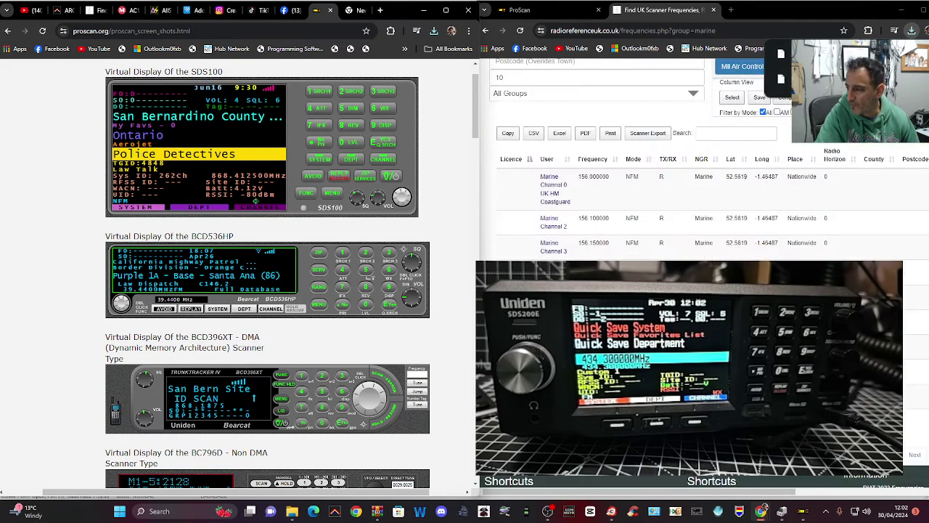
scroll(670, 163, up, 10)
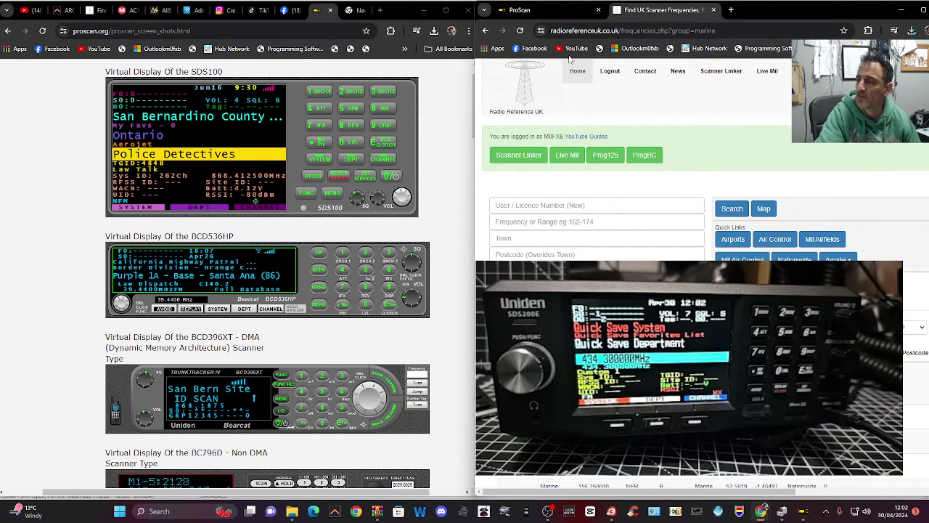
- View the ARC536 software information page on the BuTel site, including its screenshots and supported scanners
click(560, 15)
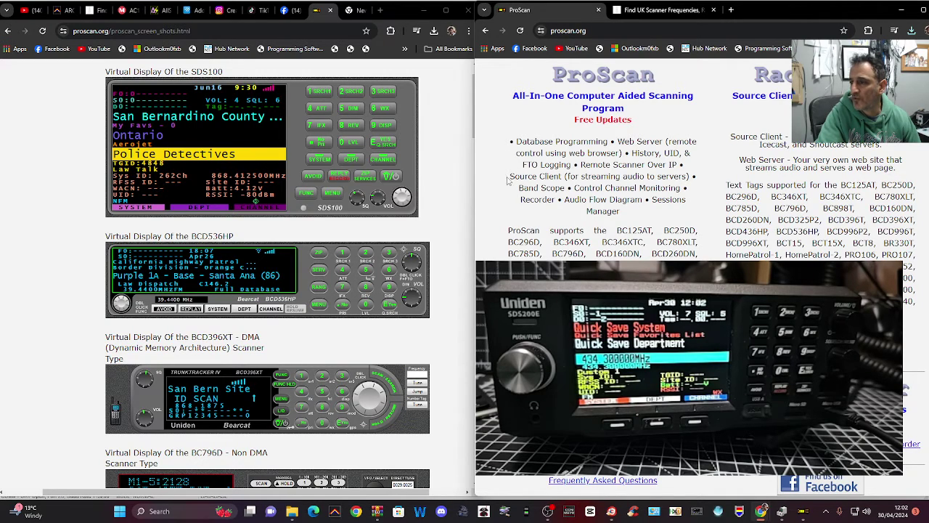
click(64, 12)
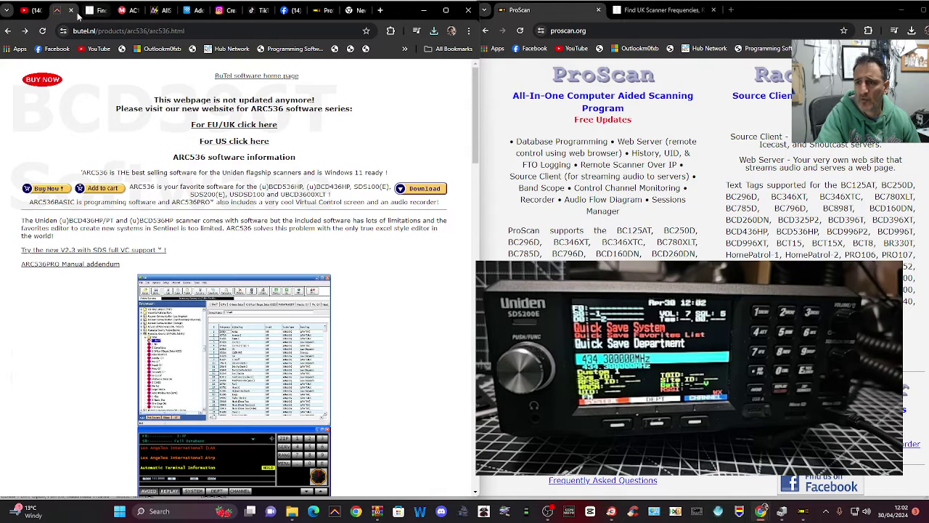
scroll(382, 275, down, 3)
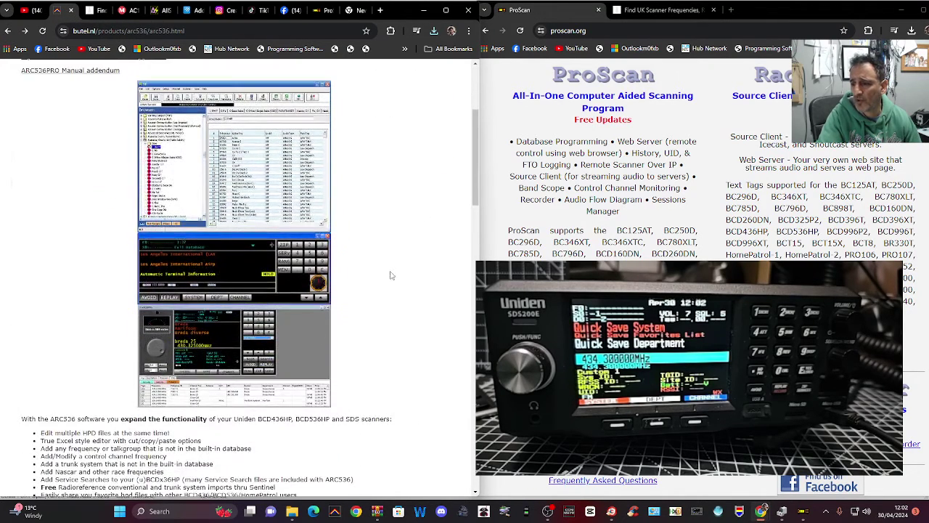
scroll(388, 268, up, 2)
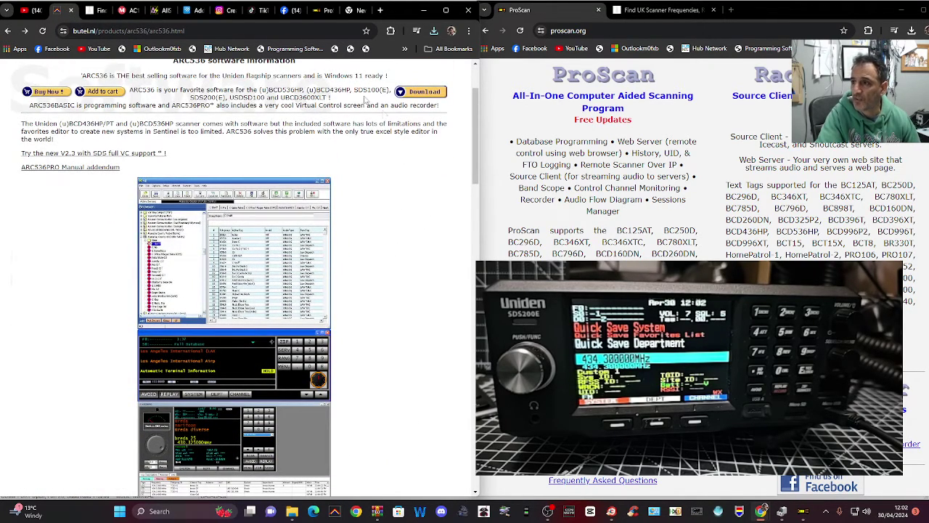
- Examine the virtual display pictures on the ProScan Screen Shots page and the supported scanner models on the ProScan home page
click(320, 10)
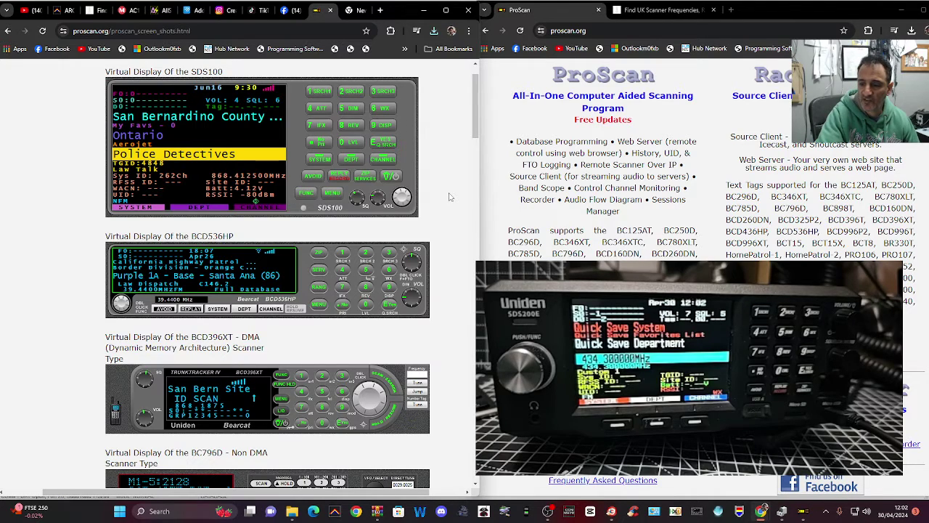
scroll(448, 196, down, 3)
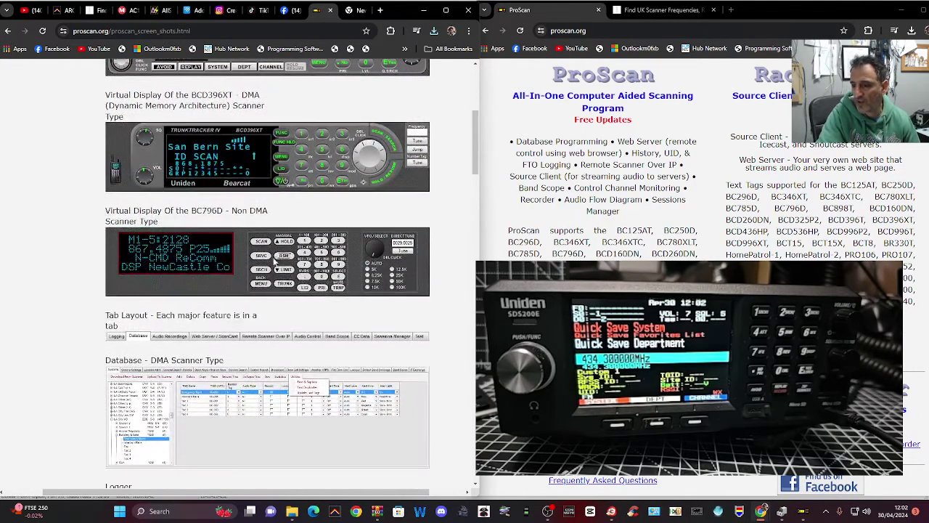
scroll(279, 260, up, 4)
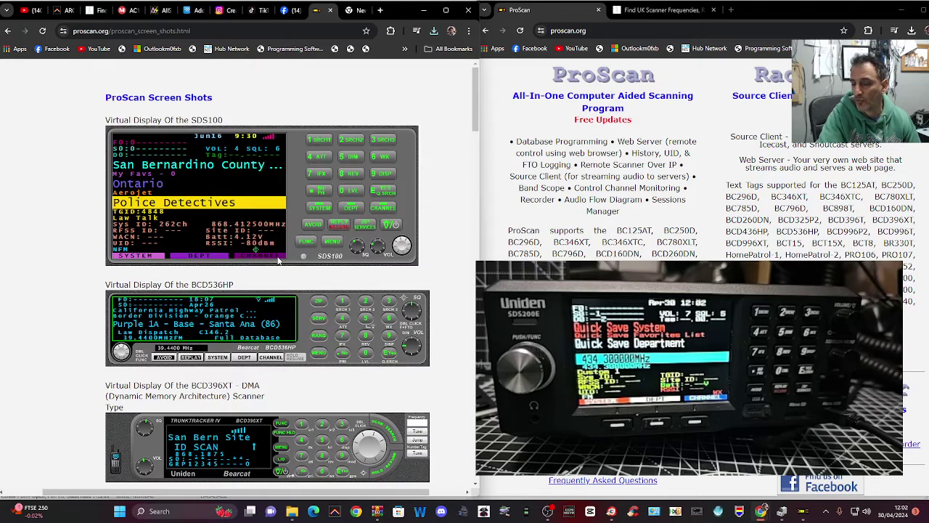
scroll(279, 260, down, 1)
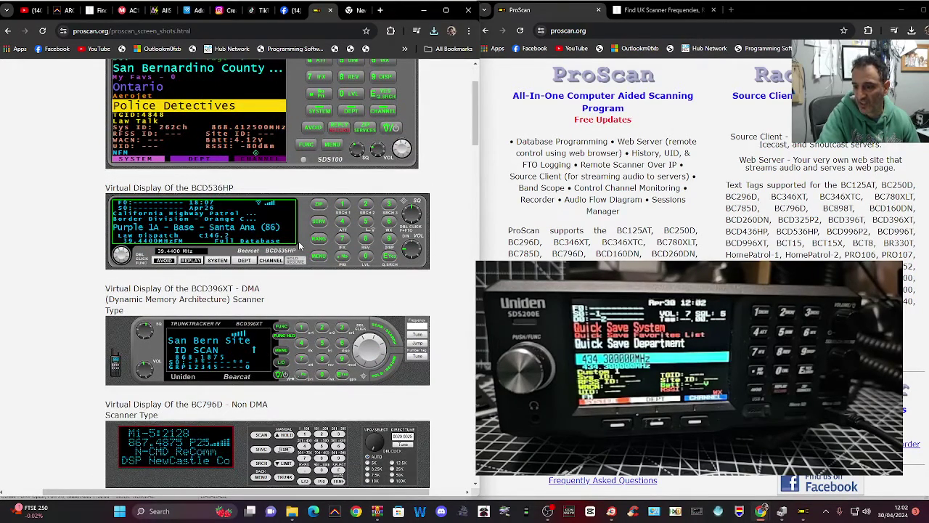
scroll(298, 247, down, 1)
scroll(299, 245, up, 3)
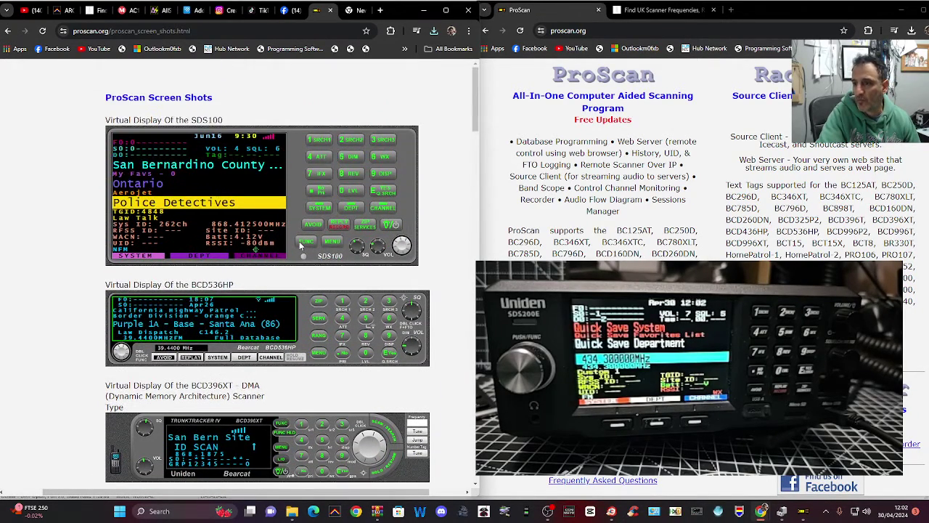
scroll(299, 241, down, 2)
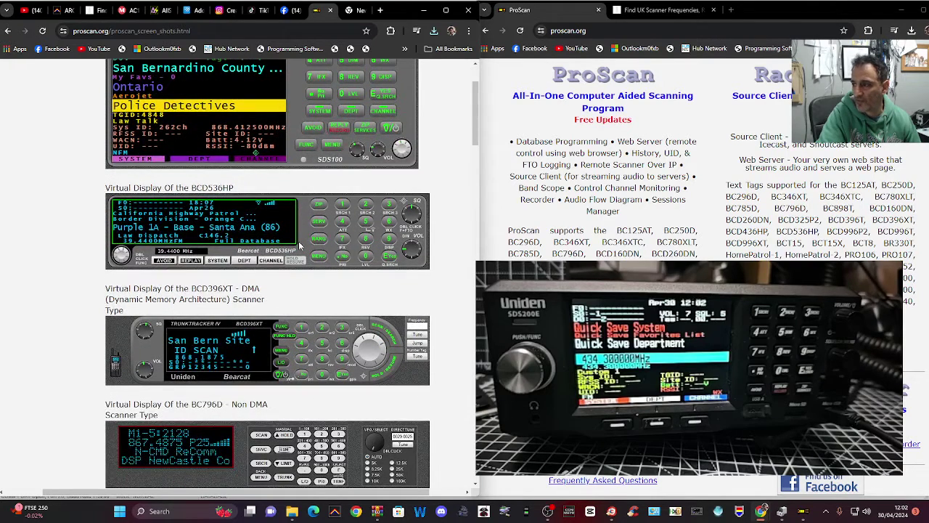
click(532, 125)
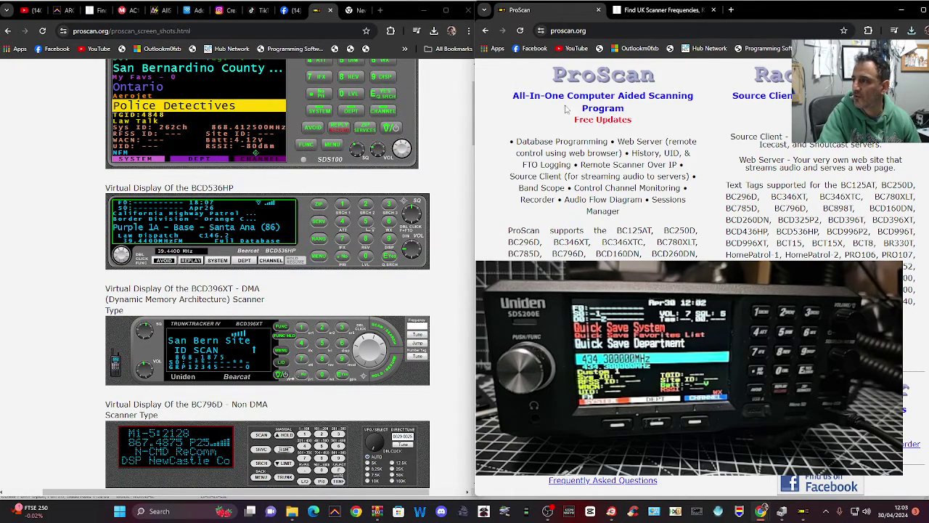
scroll(649, 164, down, 4)
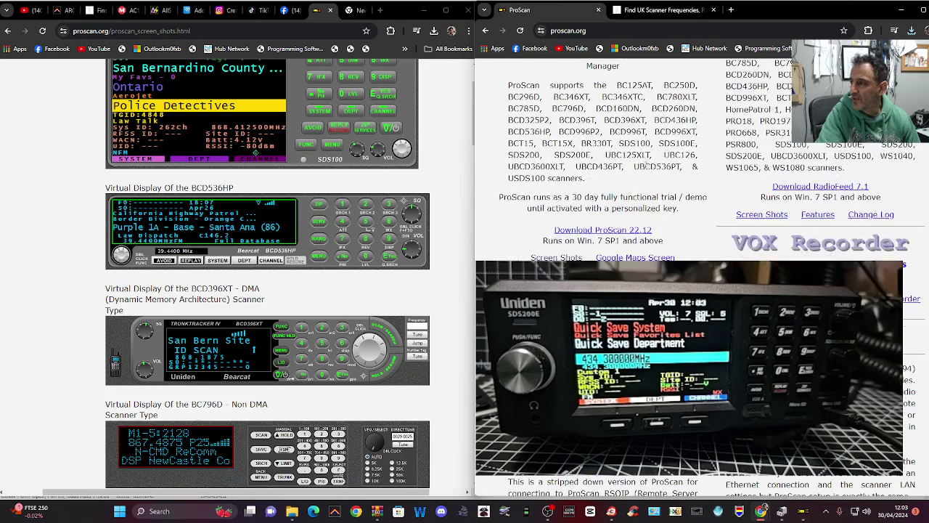
scroll(649, 164, up, 3)
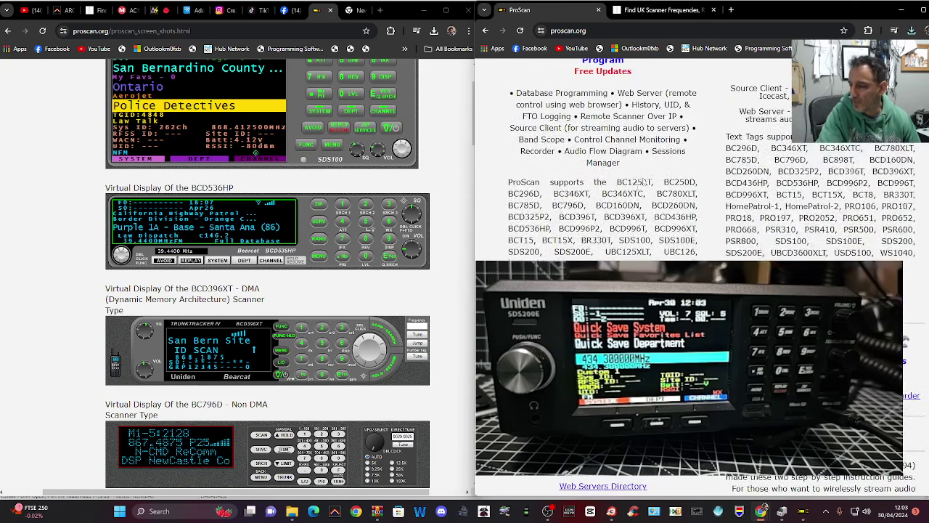
- Switch to the ProScan program, dismiss its Comm Port settings dialog and exit the program
click(805, 512)
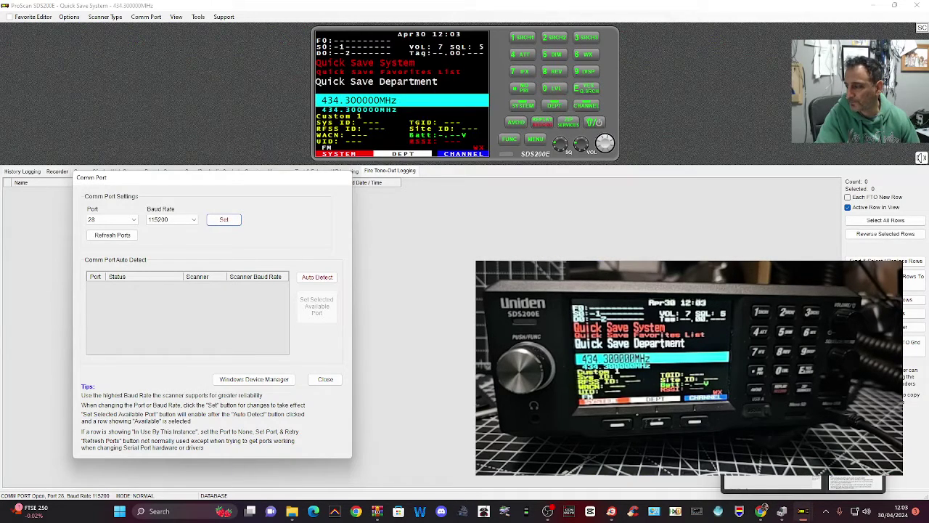
mouse_move(287, 180)
mouse_down()
mouse_move(313, 185)
mouse_move(291, 183)
mouse_up()
click(548, 512)
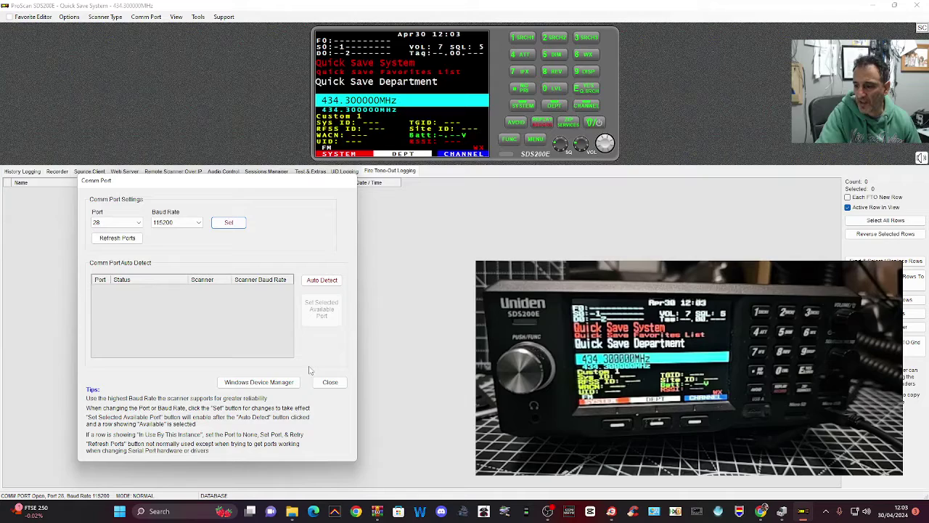
click(331, 382)
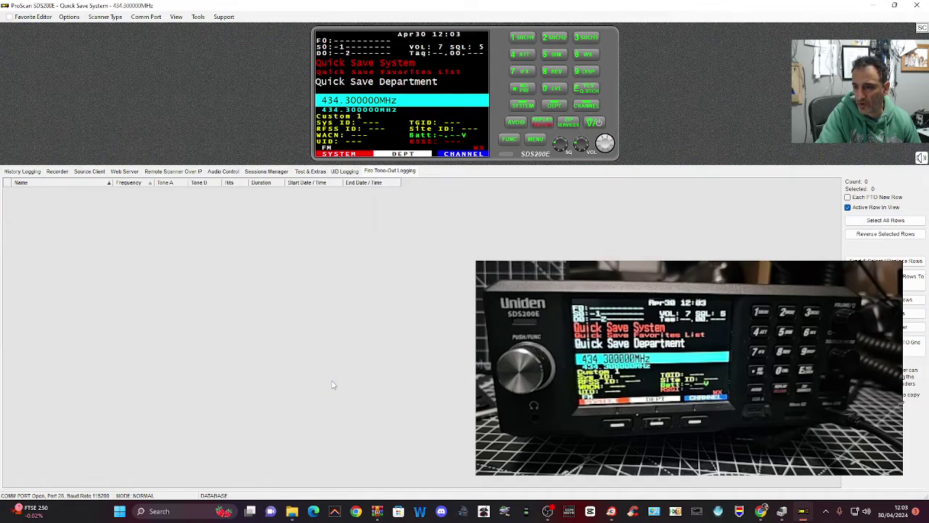
click(920, 6)
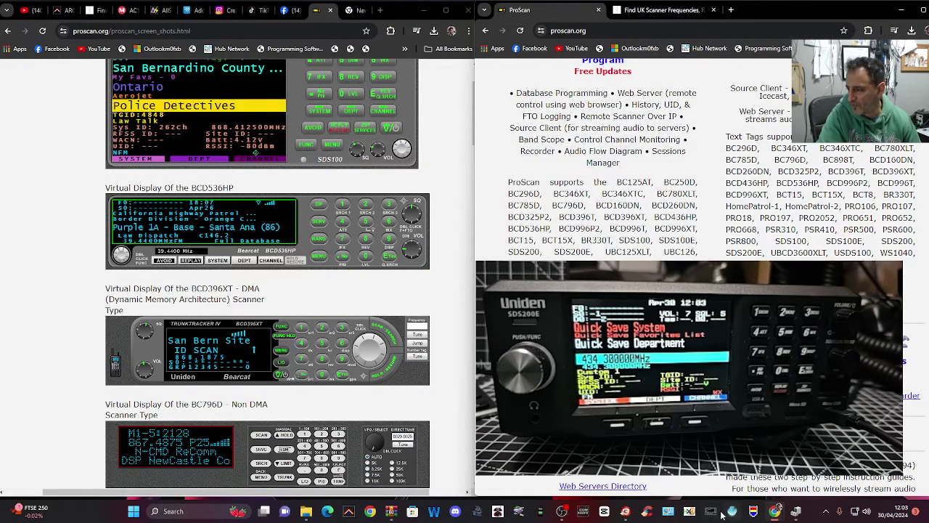
click(168, 512)
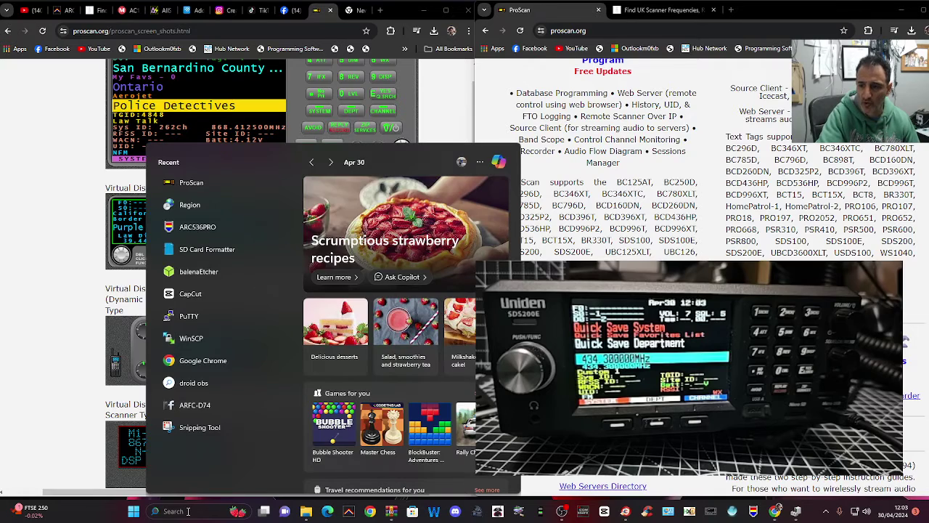
text(p)
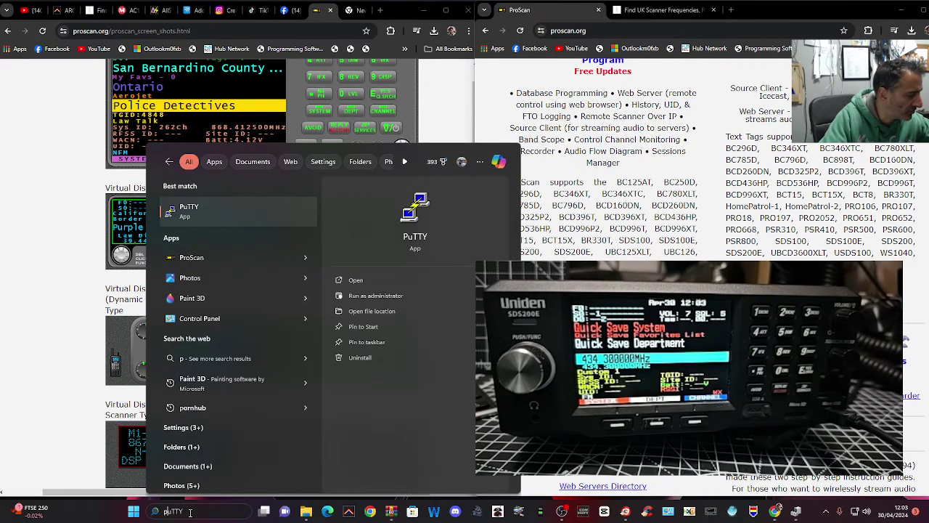
text(ro)
click(188, 419)
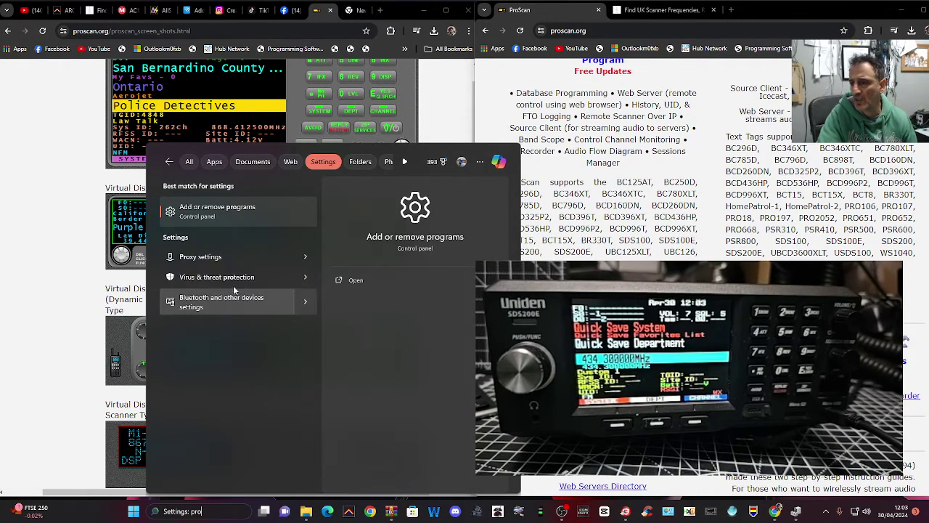
click(840, 206)
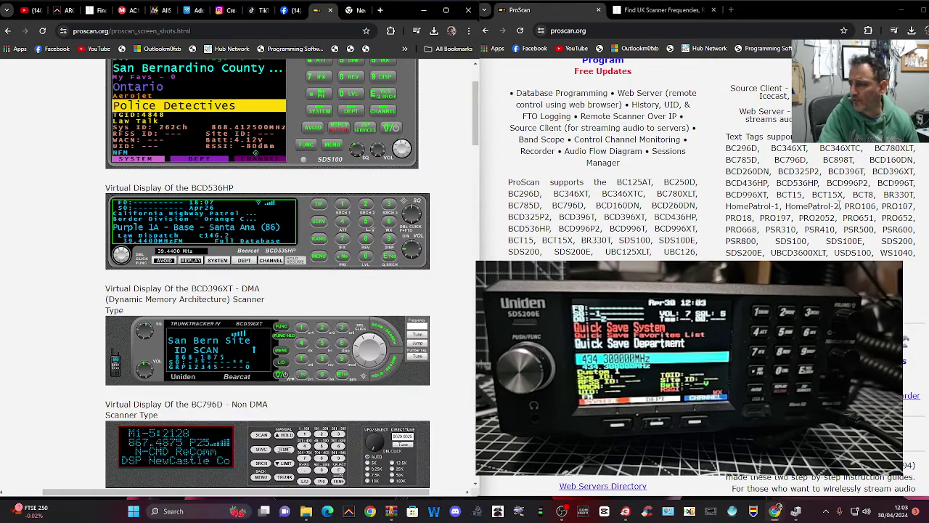
- Review the supported scanner models, trial terms and download link for ProScan on its home page
scroll(851, 239, up, 2)
scroll(842, 233, down, 4)
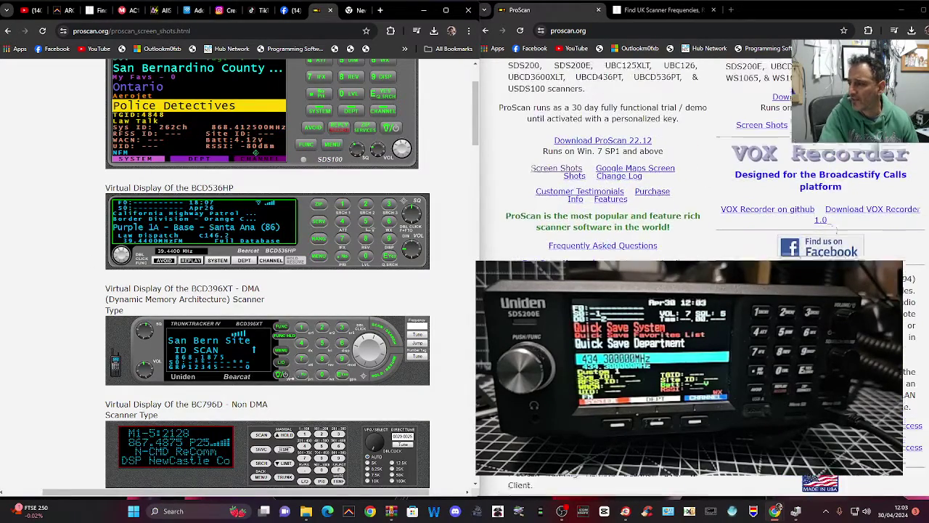
scroll(823, 221, up, 4)
click(563, 513)
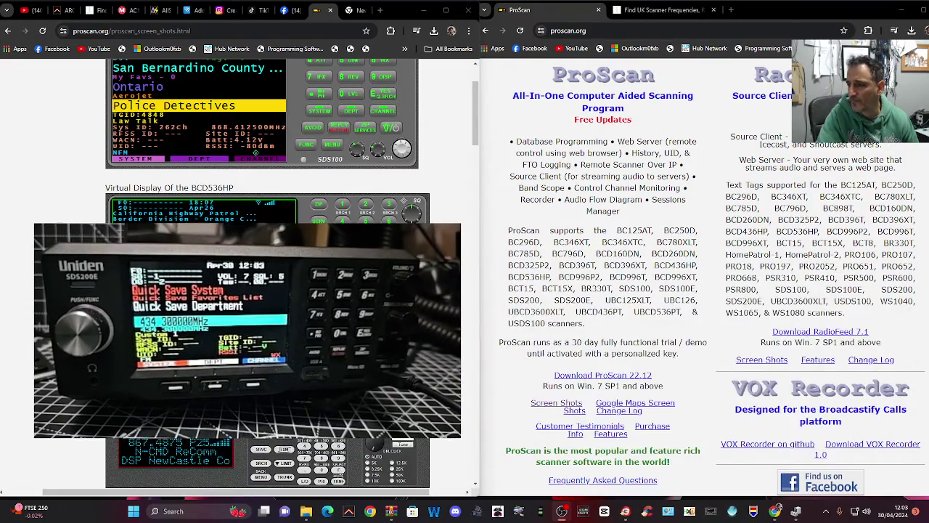
scroll(762, 232, down, 3)
scroll(771, 235, up, 3)
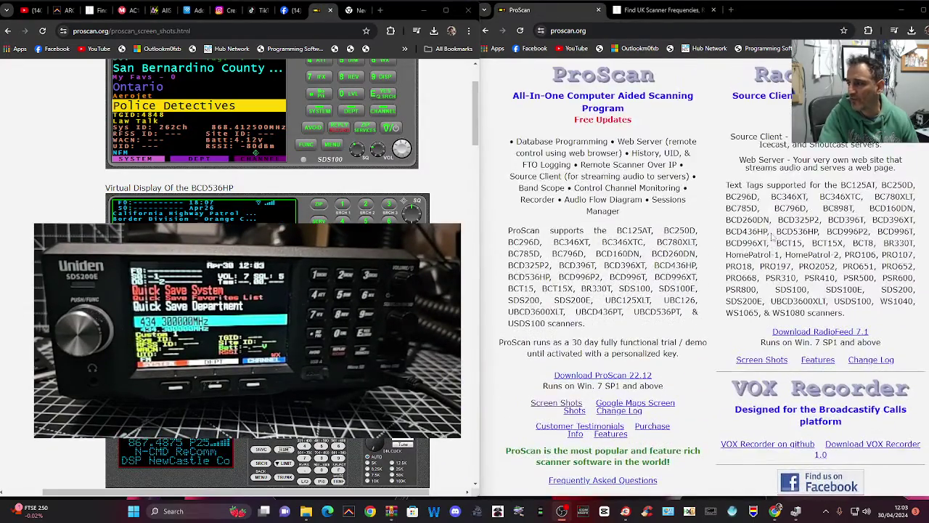
scroll(772, 237, down, 2)
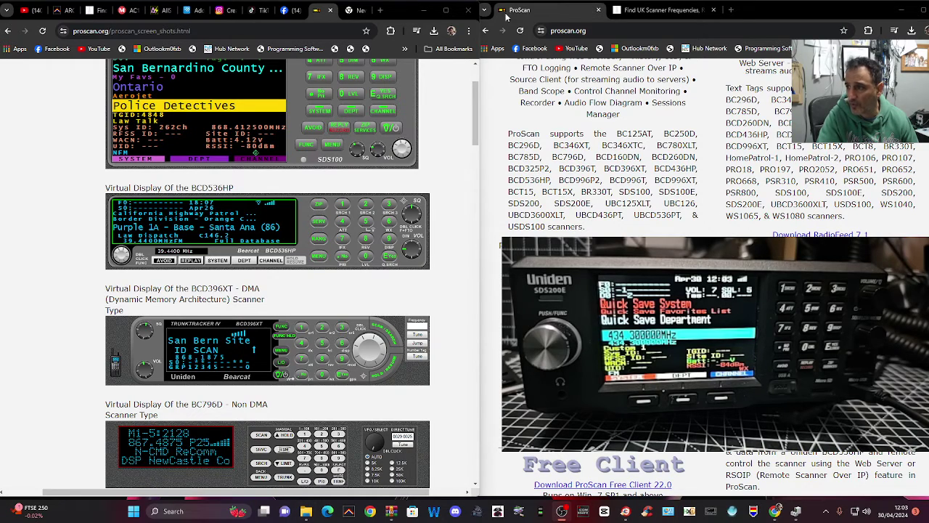
- Launch the ProScan program and dismiss its startup message about the favorites file
click(191, 505)
text(pr)
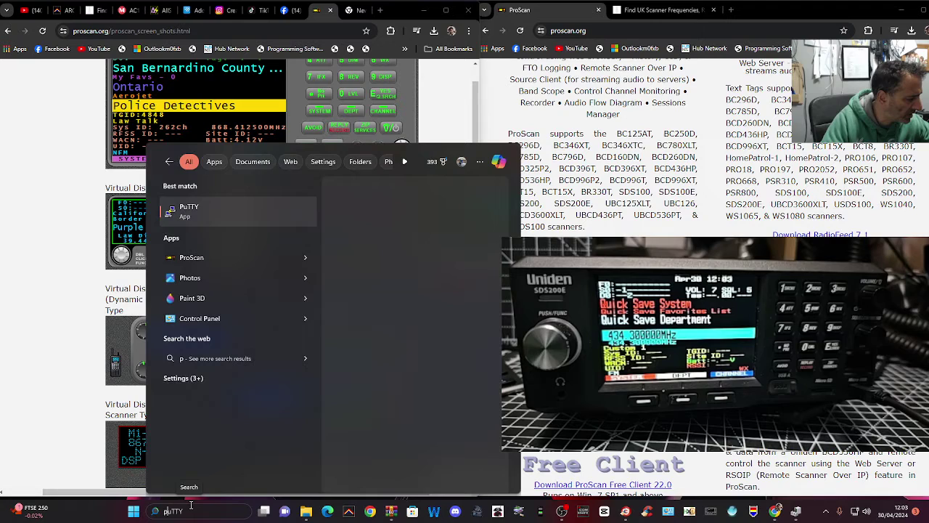
click(226, 218)
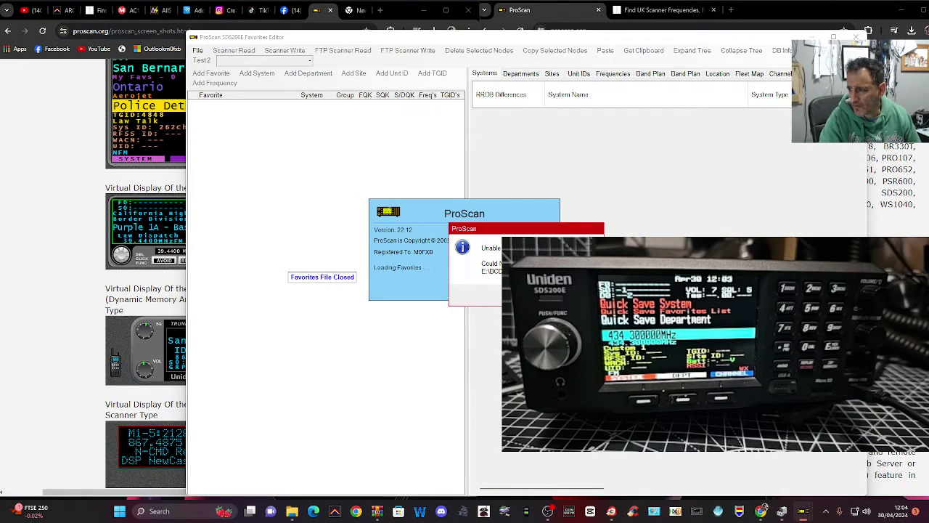
key(Return)
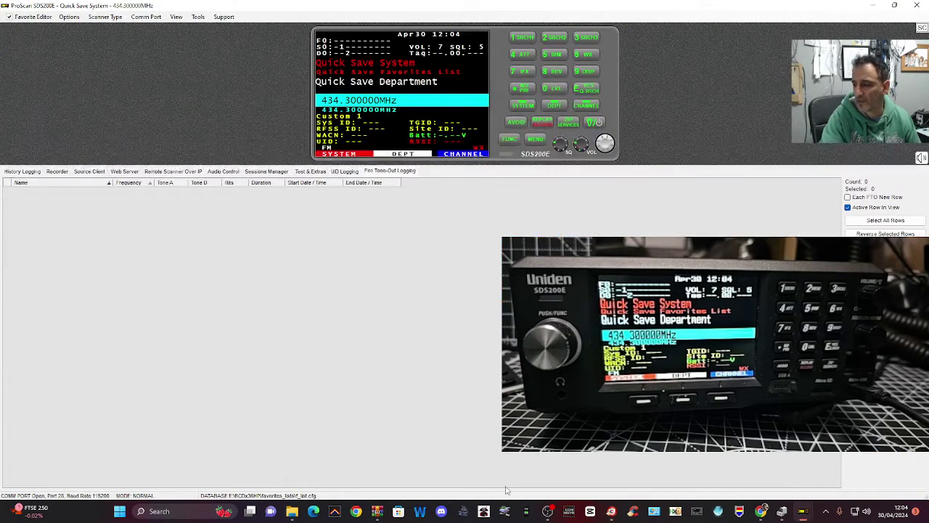
- Check the scanner's USB drive in File Explorer and minimise the window to return to ProScan
click(547, 511)
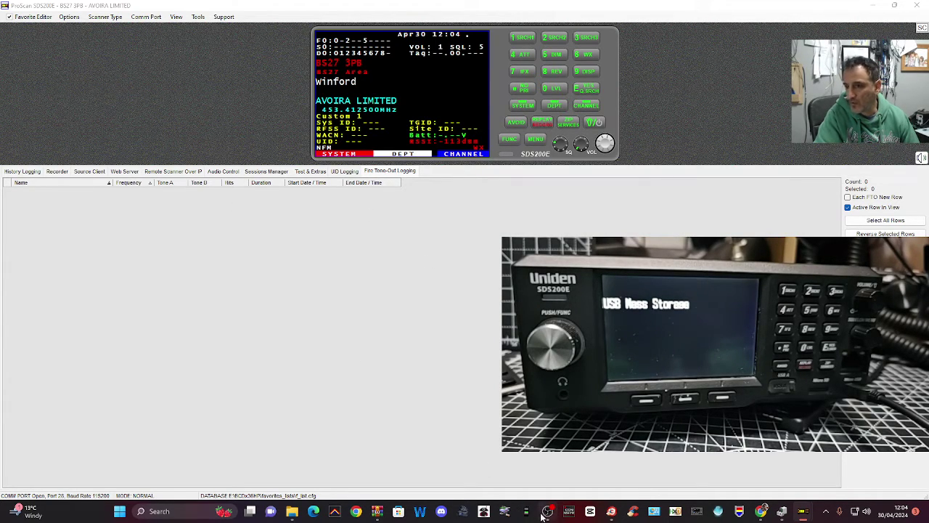
mouse_move(550, 513)
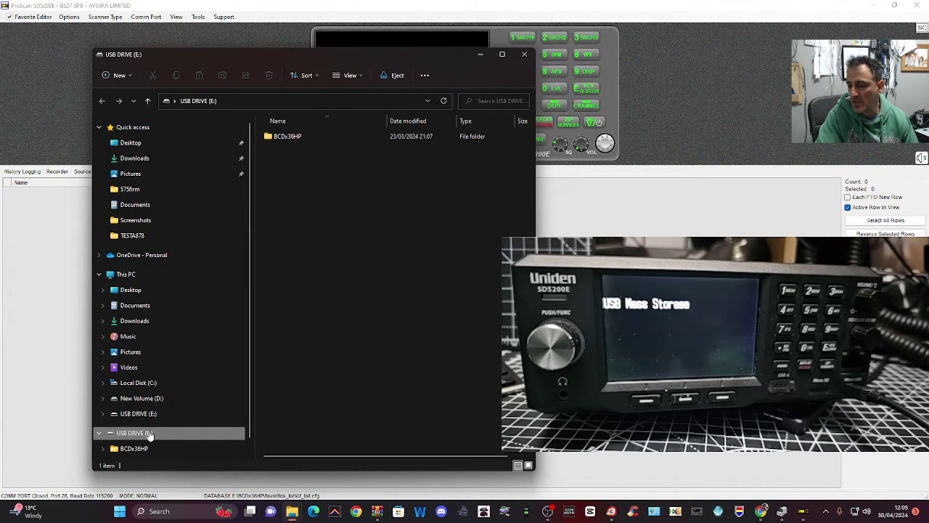
click(477, 54)
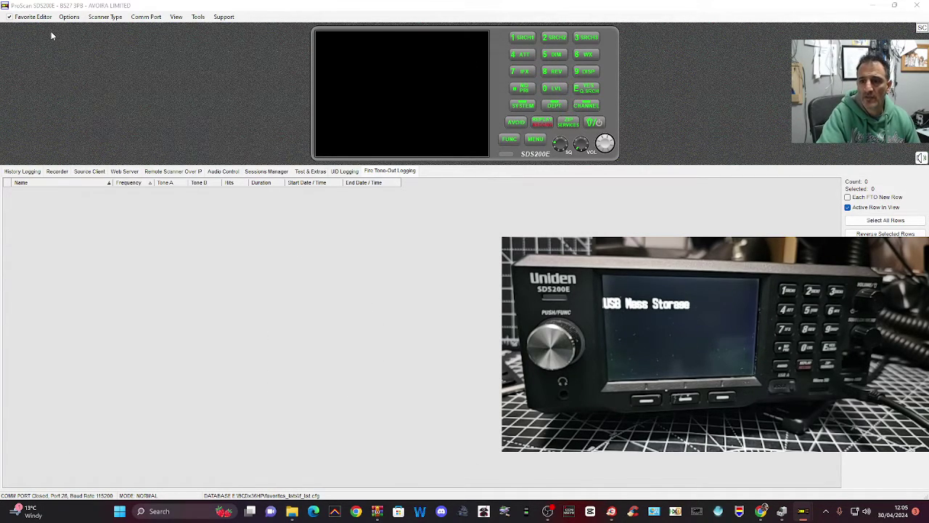
- Close and reopen the Favorites Editor to load the favorites lists from the scanner's USB drive
click(35, 19)
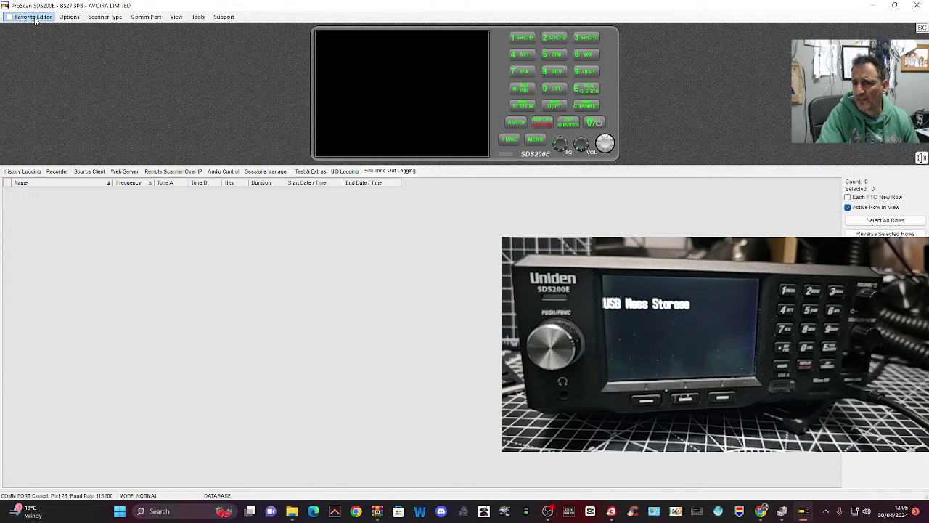
click(35, 19)
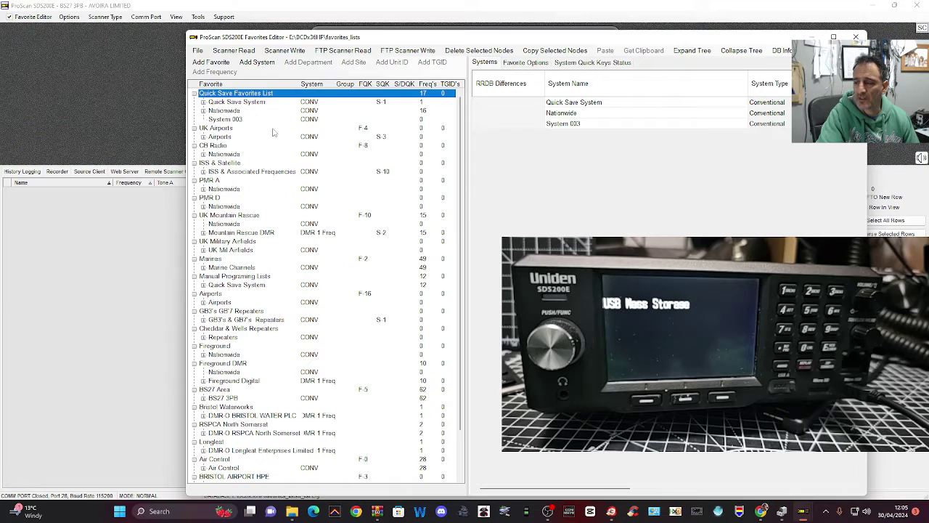
drag(547, 40, 498, 76)
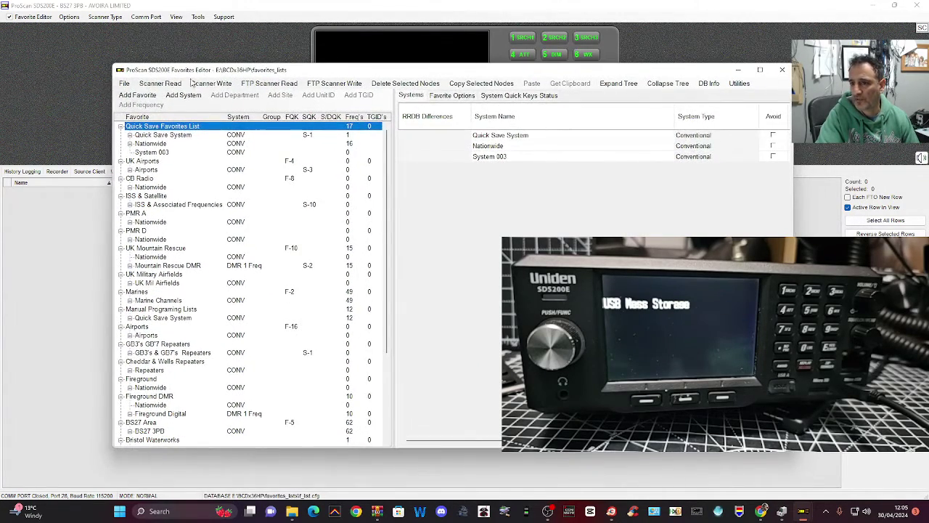
- Try to open the BCDx36HP folder on USB DRIVE (E:) as the favorites folder
click(124, 83)
click(146, 107)
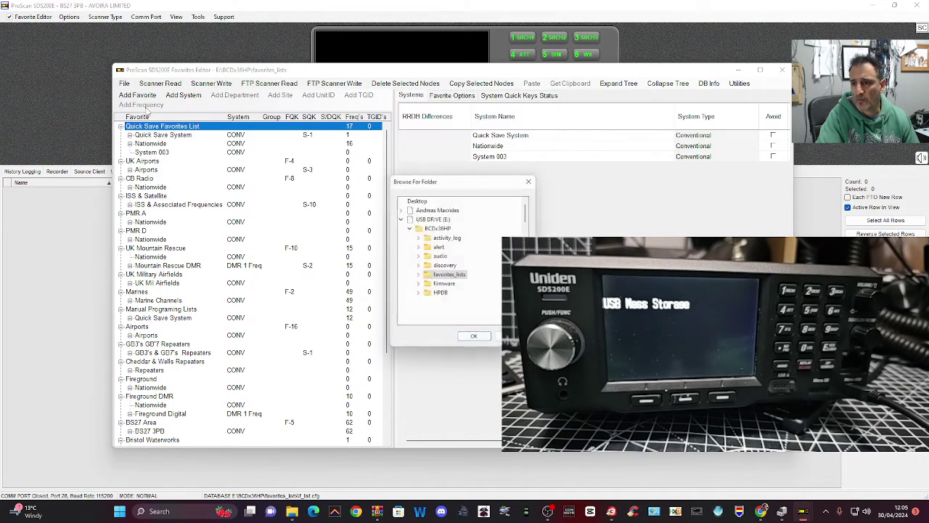
scroll(453, 254, down, 2)
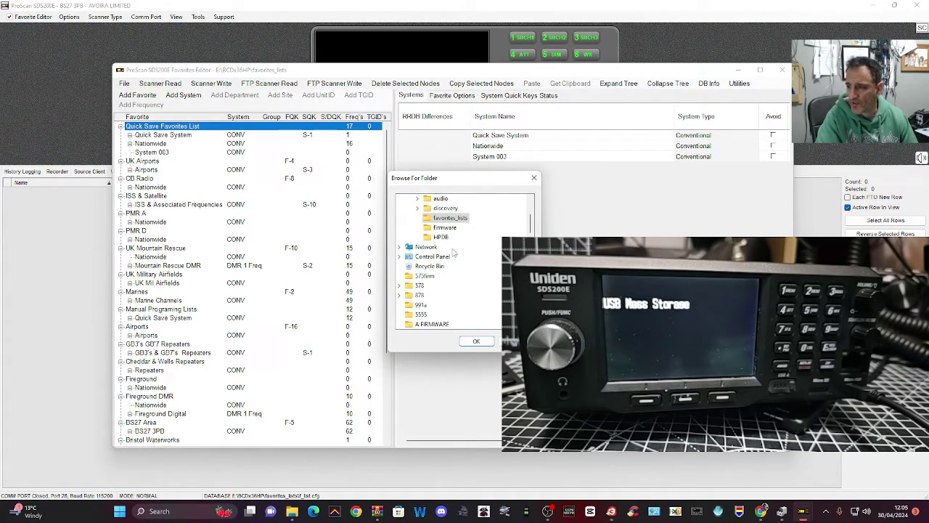
scroll(453, 252, up, 3)
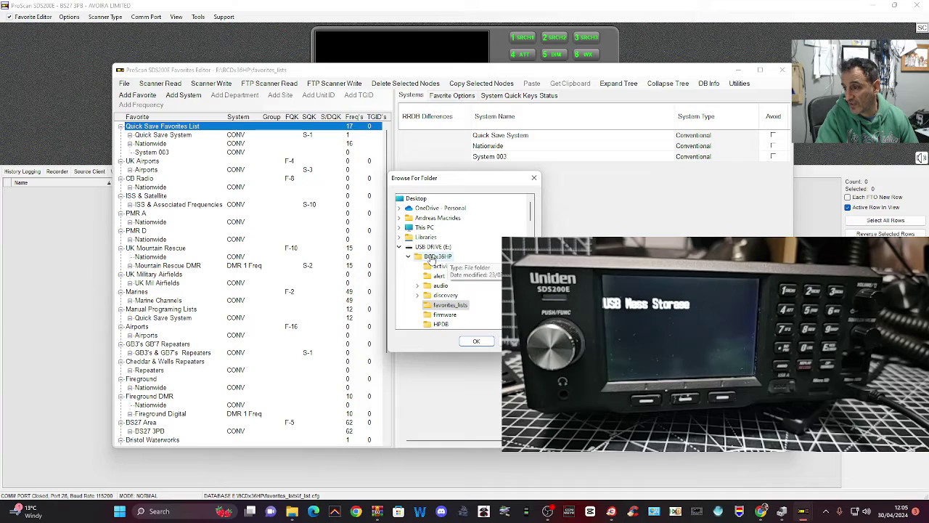
click(438, 255)
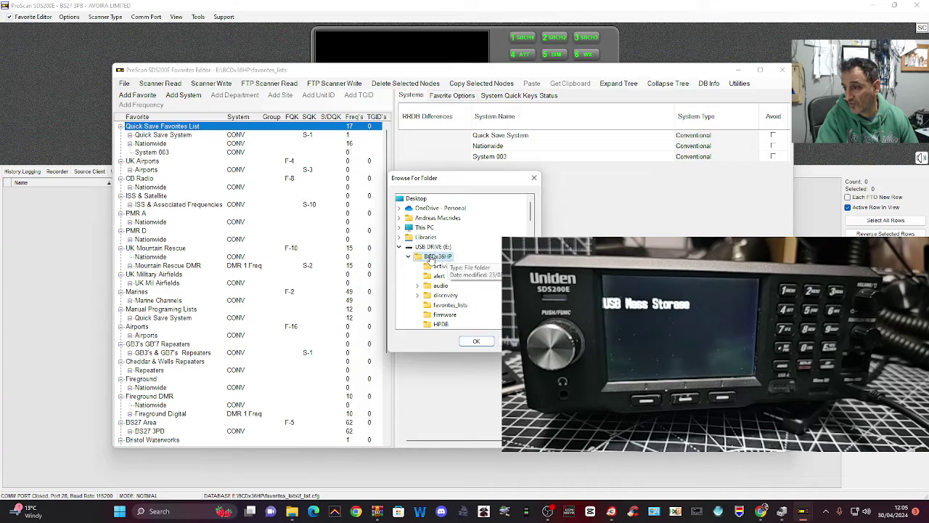
click(475, 343)
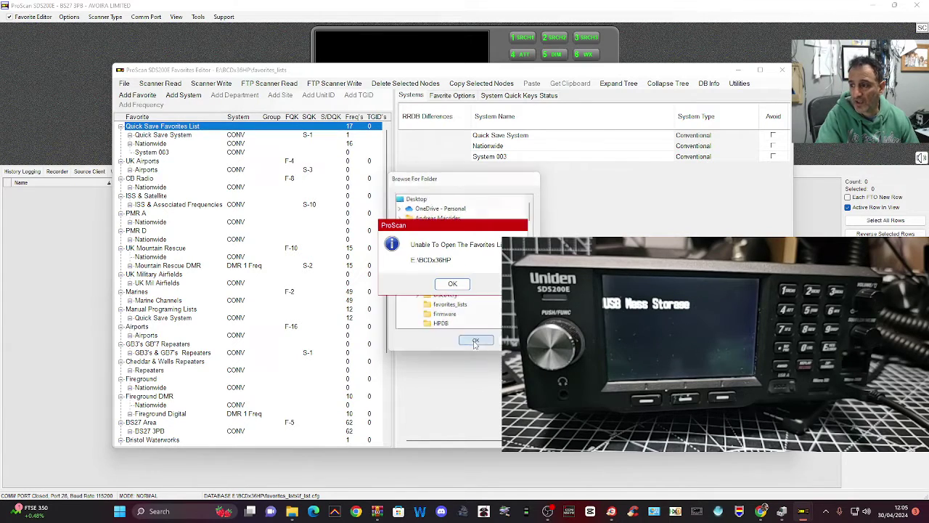
click(449, 285)
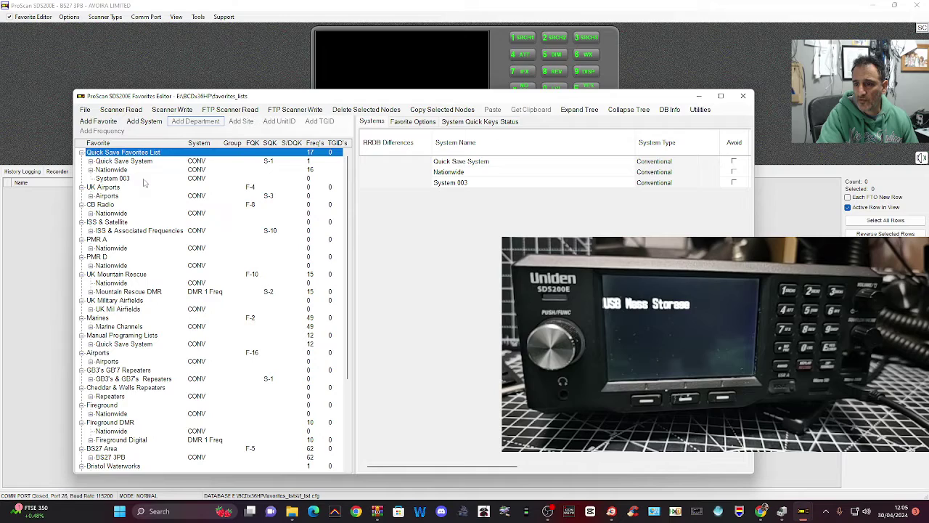
- Browse the UK Airports, CB Radio, ISS & Satellite and PMR favorites, and expand UK Mountain Rescue to its DMR frequencies
double_click(110, 188)
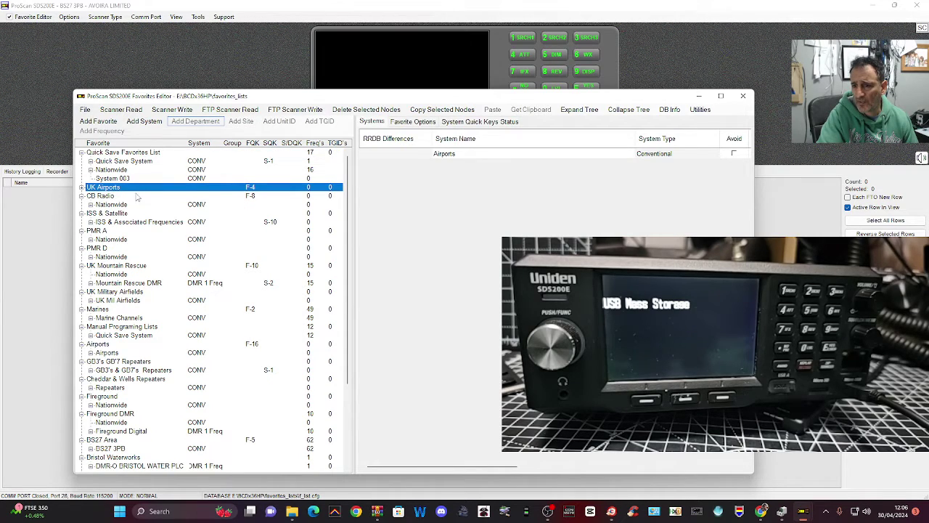
double_click(113, 196)
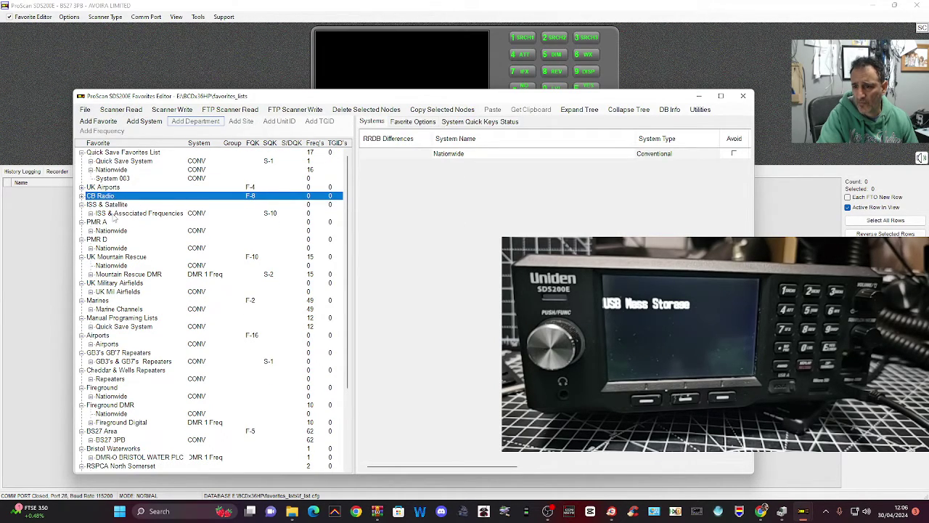
double_click(113, 213)
double_click(98, 231)
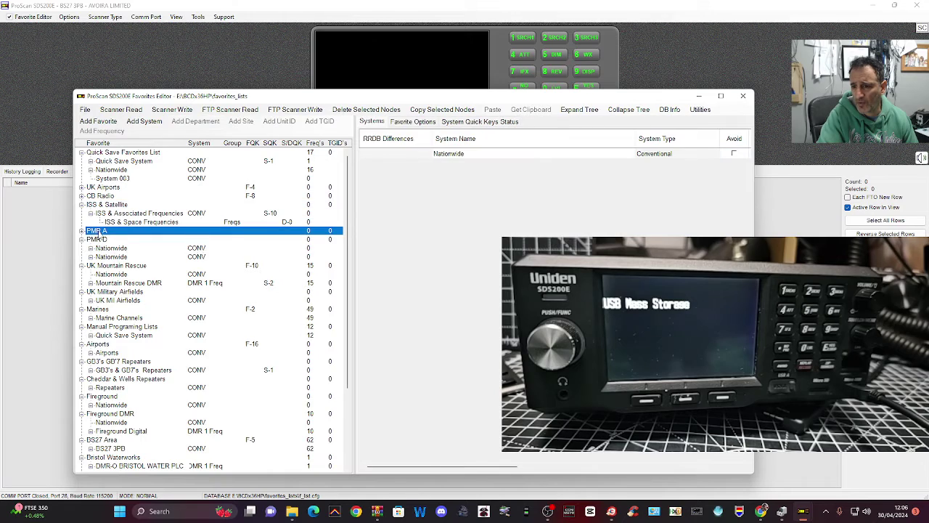
double_click(99, 239)
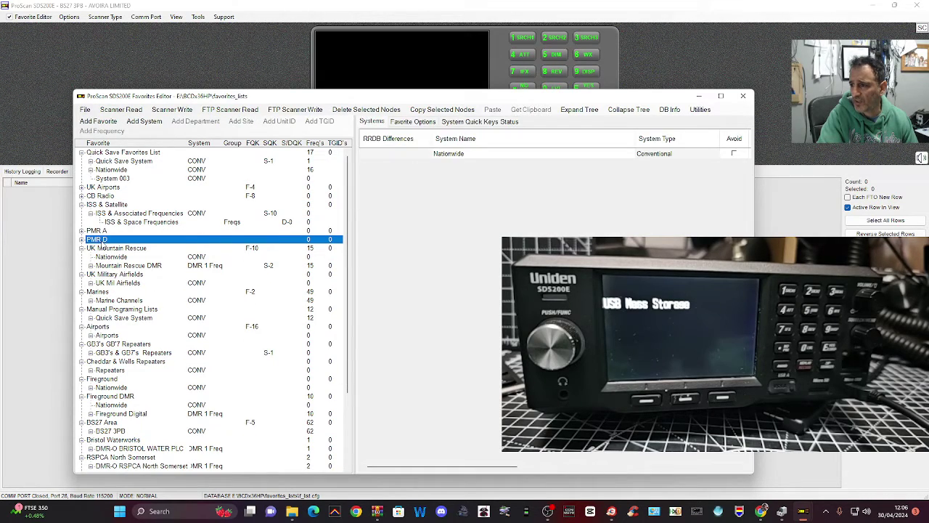
click(103, 247)
click(107, 258)
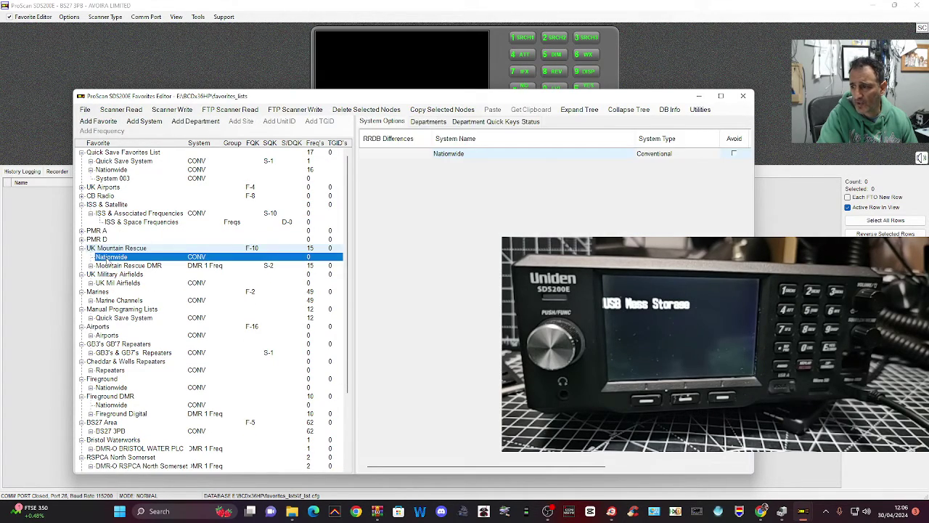
double_click(111, 266)
double_click(114, 274)
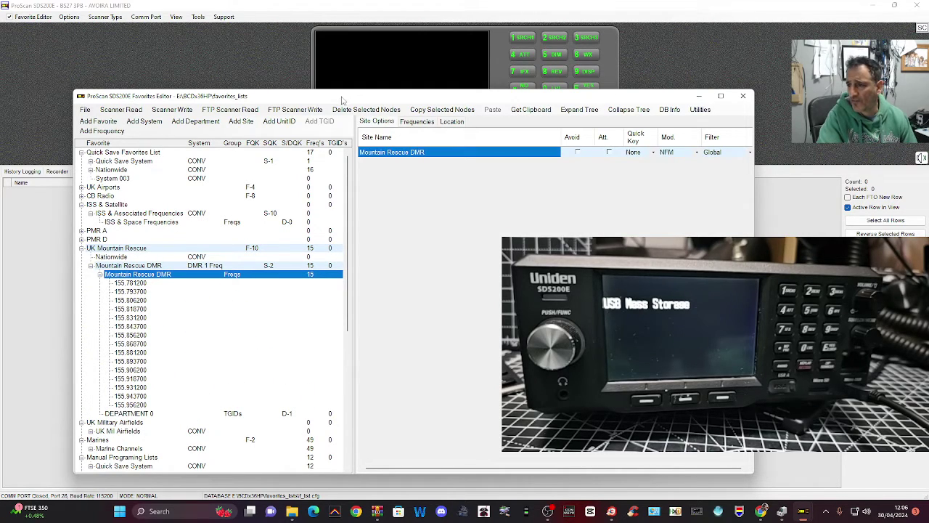
drag(420, 98, 430, 82)
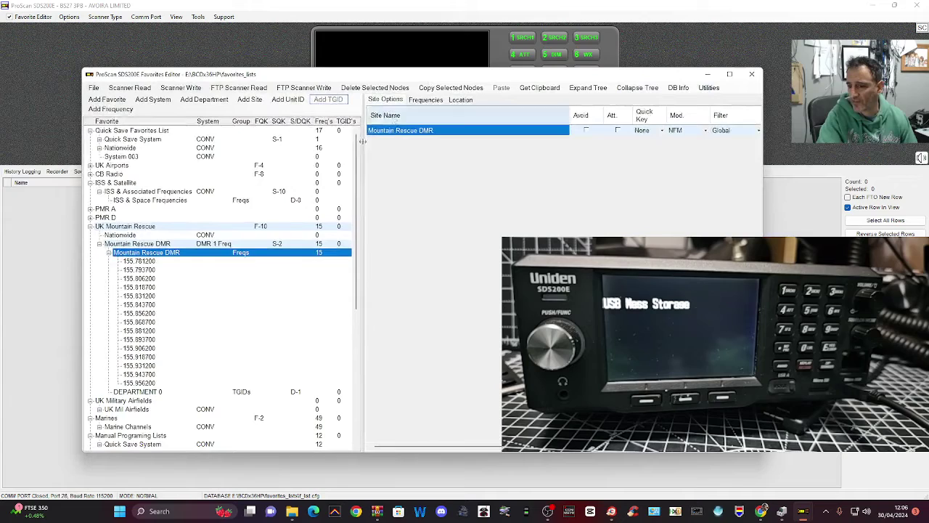
- Inspect the GB3's GB7 Repeaters favorite down to its Cheddar/Wells department, and the Cheddar & Wells Repeaters system
scroll(125, 378, down, 4)
click(125, 374)
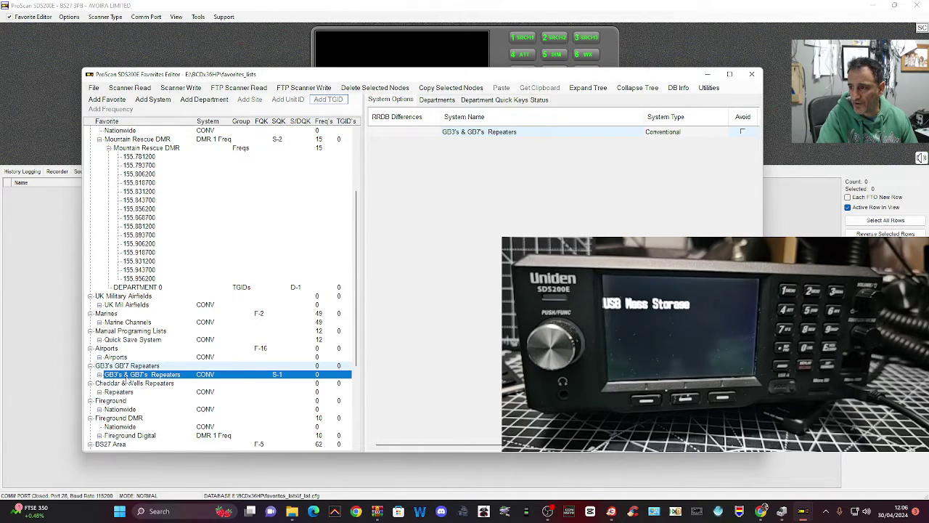
double_click(126, 373)
click(131, 383)
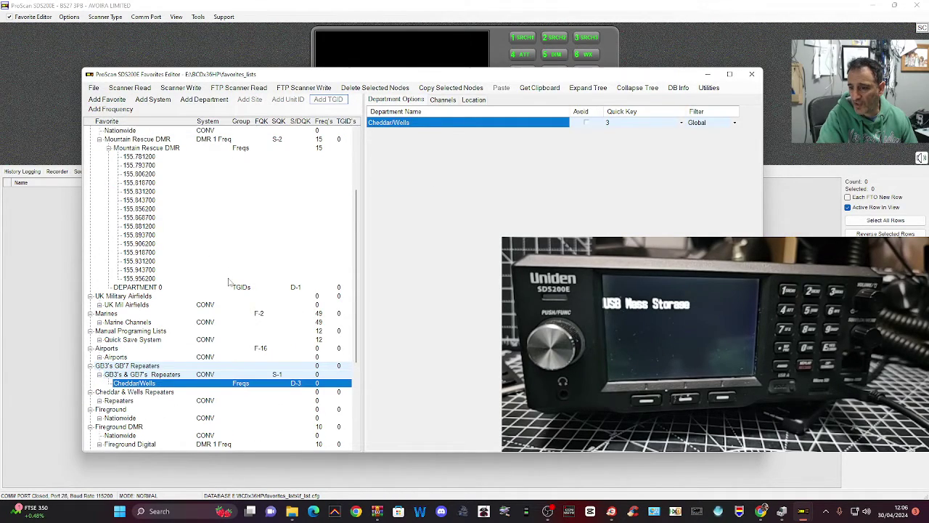
scroll(229, 282, down, 3)
click(120, 322)
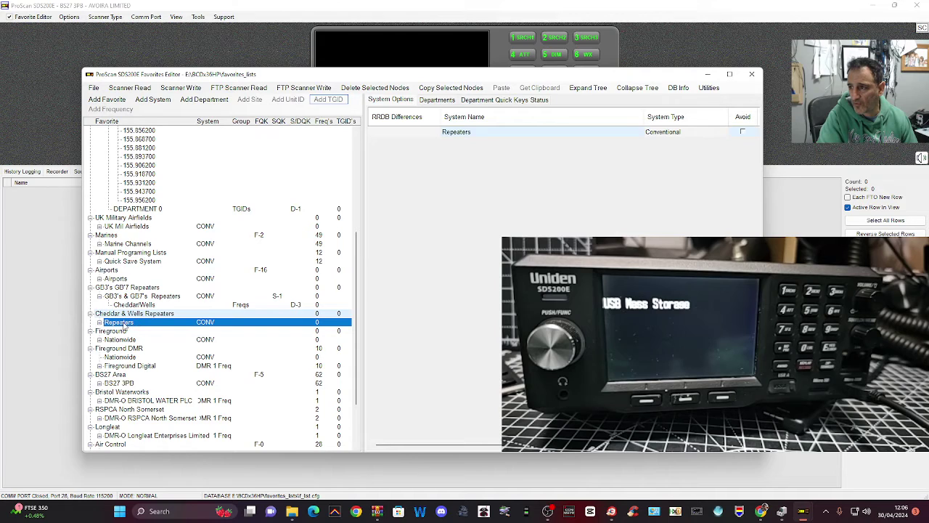
drag(365, 77, 381, 85)
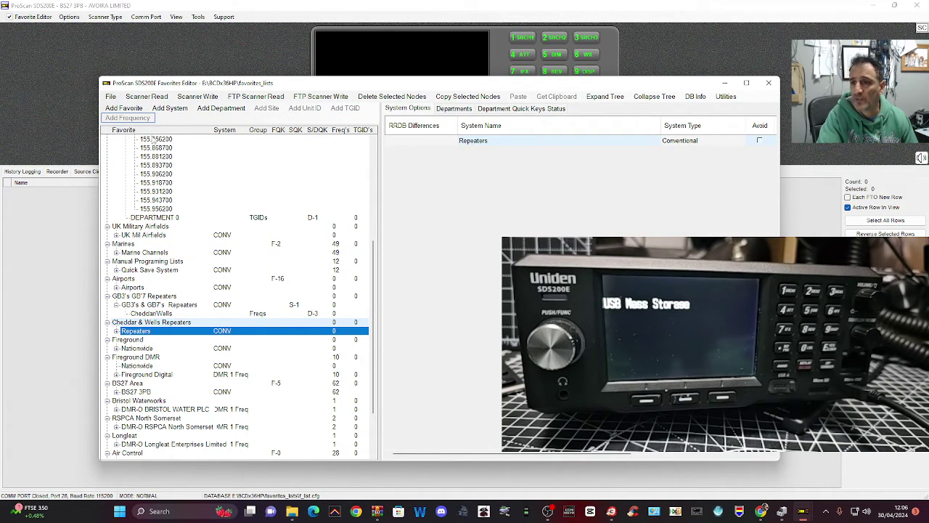
- Add a new favorite and open Marine.hpe from the Downloads folder as a Sentinel file import
click(124, 108)
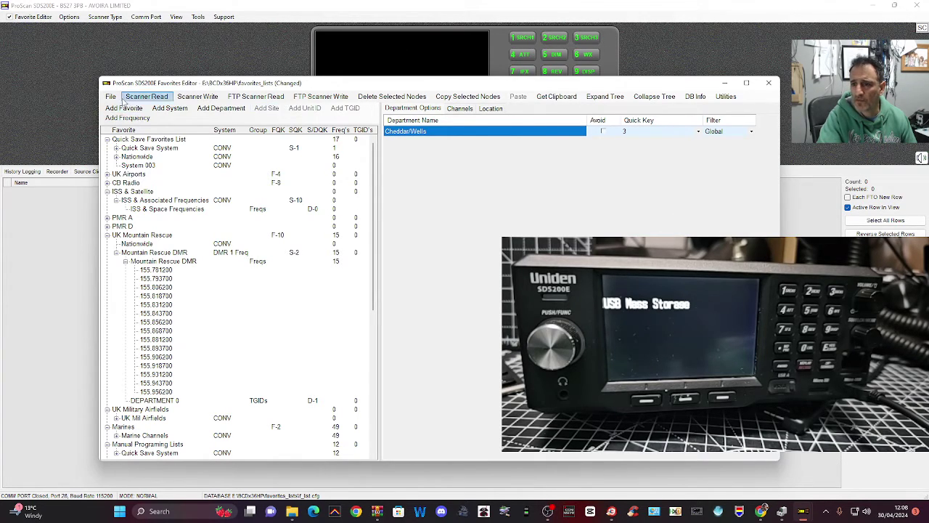
click(112, 98)
click(111, 98)
click(111, 97)
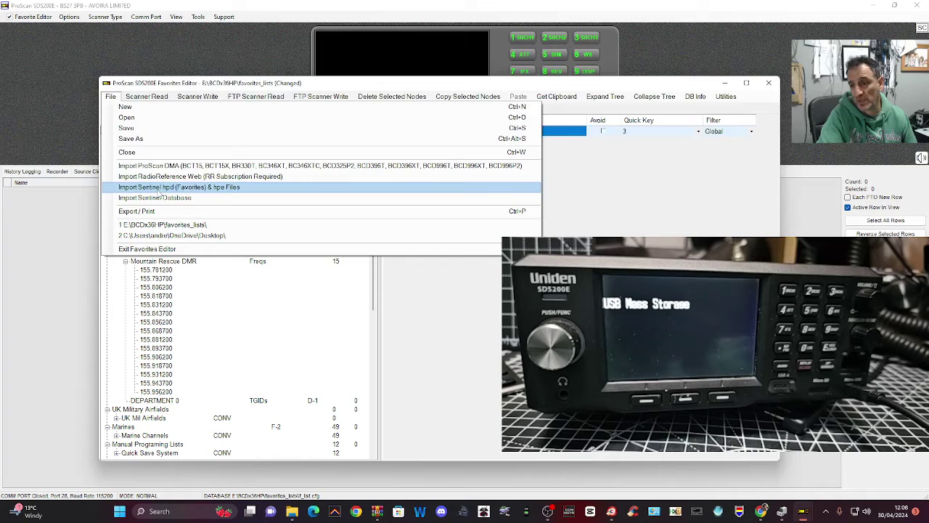
click(159, 188)
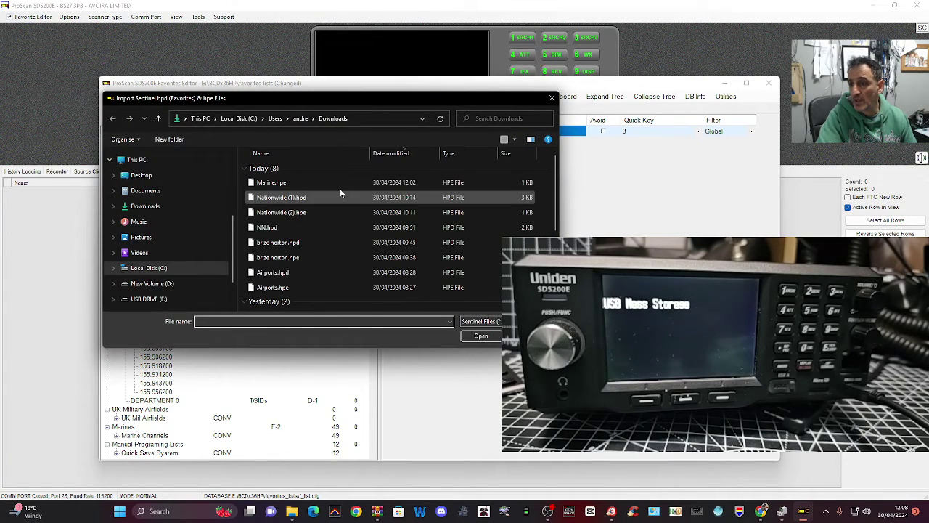
double_click(288, 183)
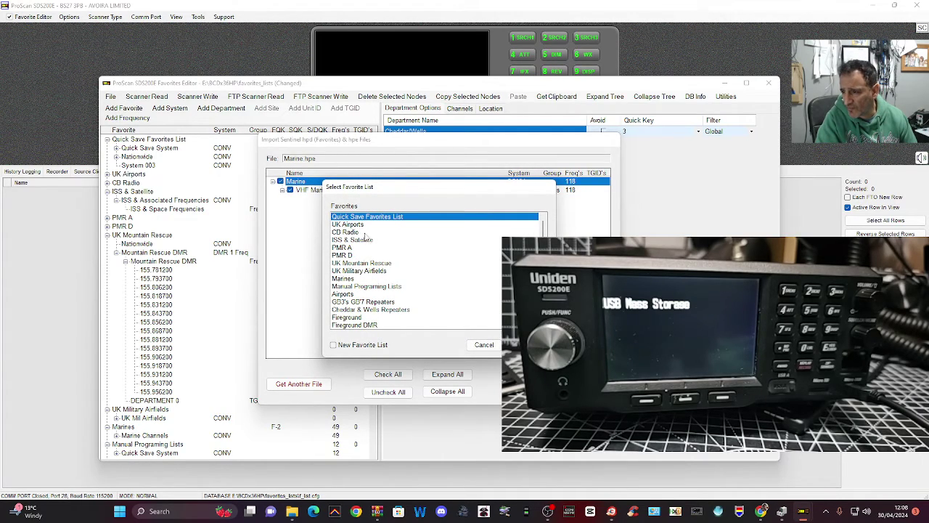
- Import the Marine system into Favorite 025, close the import window and select that favorite
scroll(436, 270, down, 4)
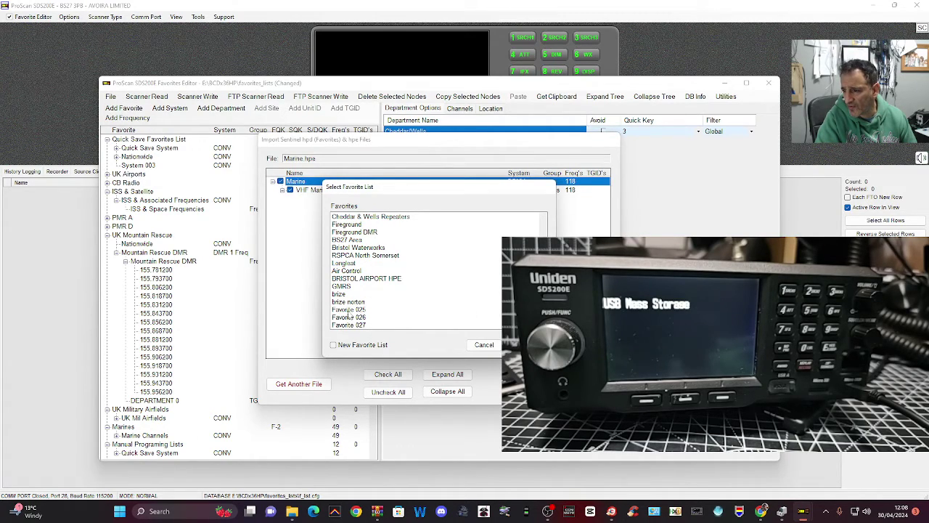
click(349, 310)
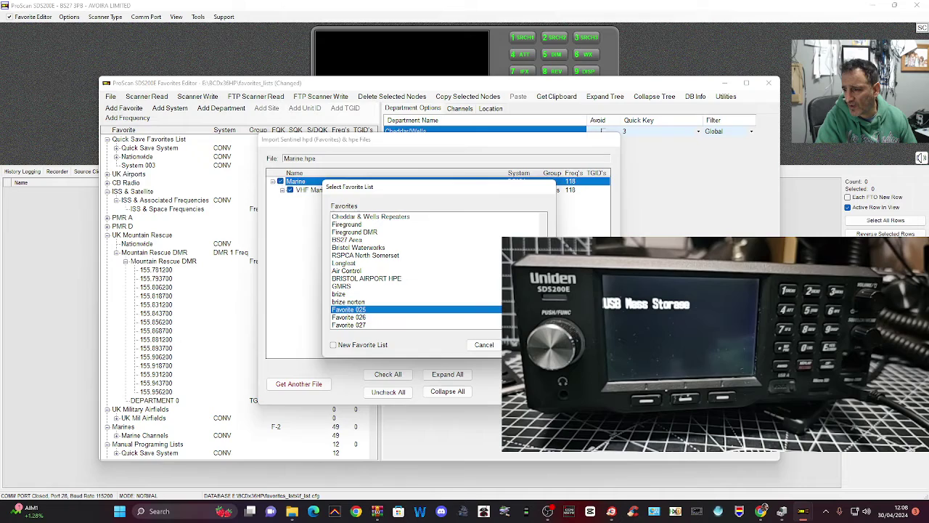
click(527, 344)
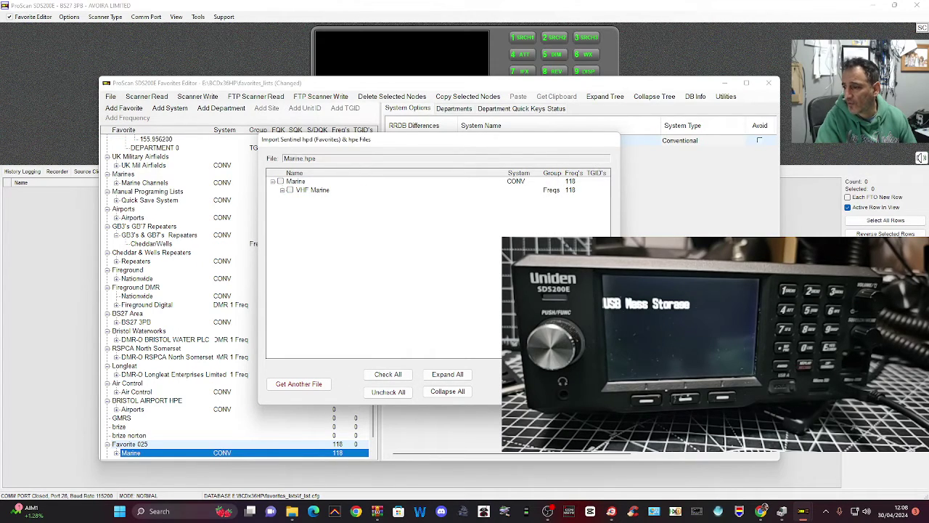
click(577, 384)
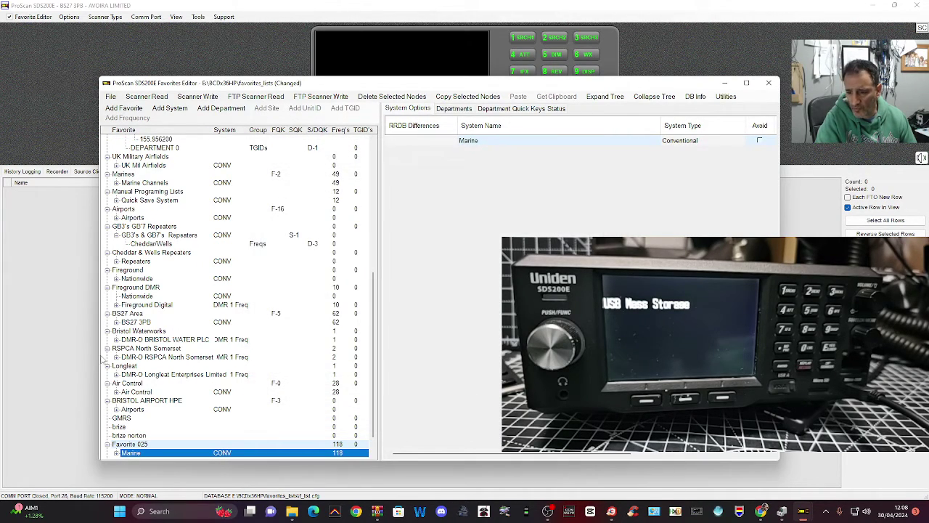
click(130, 445)
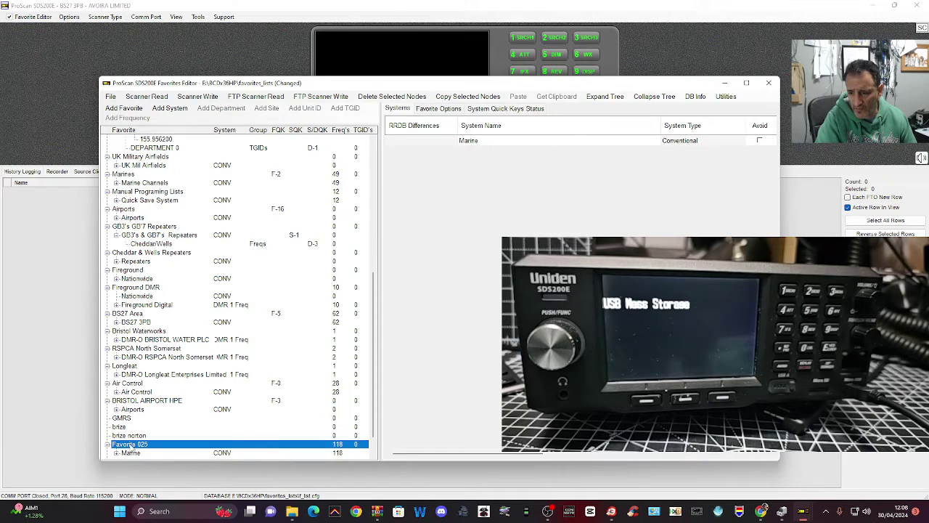
right_click(131, 448)
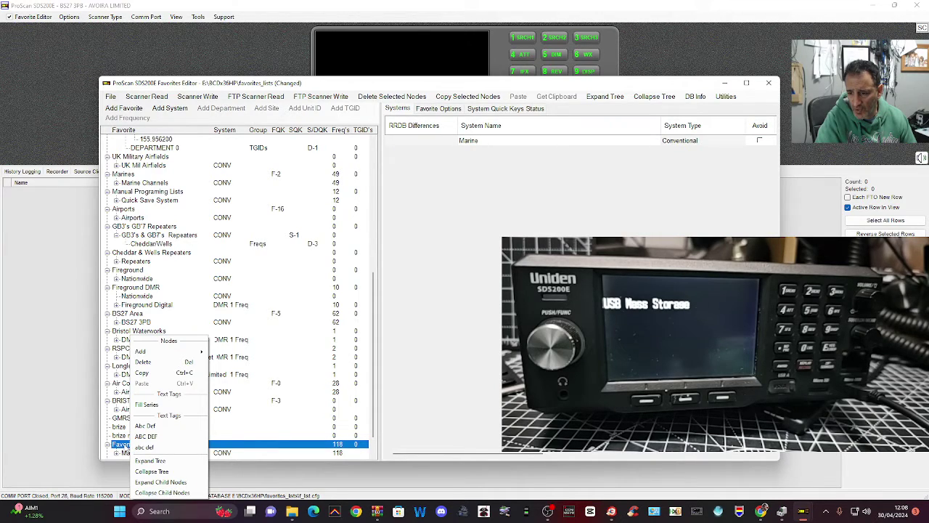
click(125, 448)
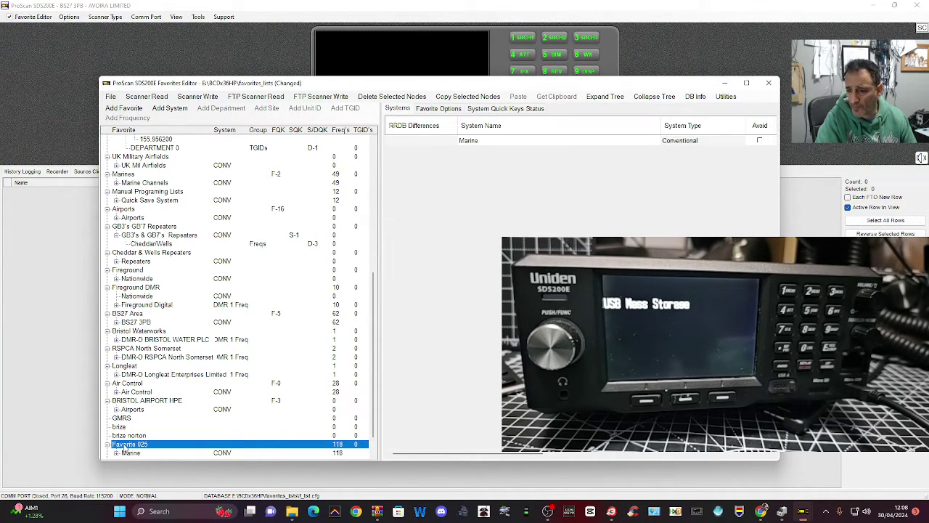
double_click(125, 446)
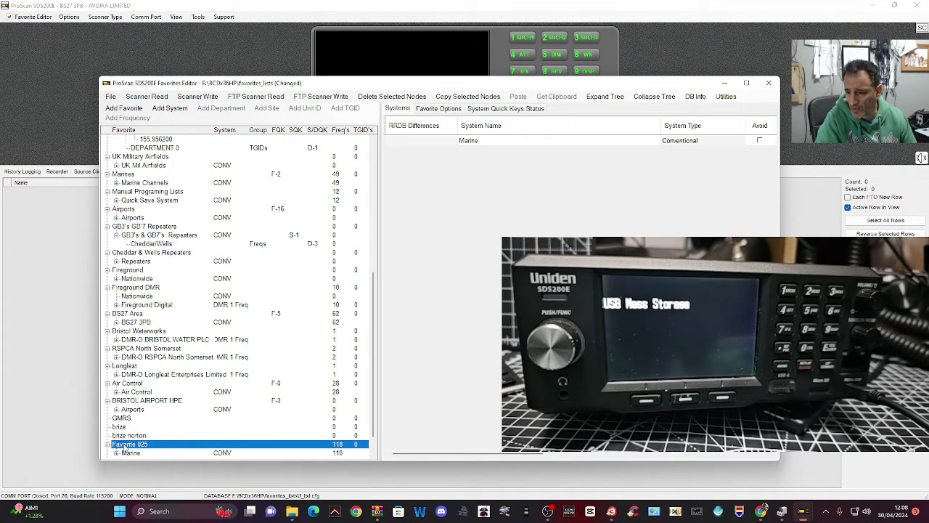
right_click(125, 448)
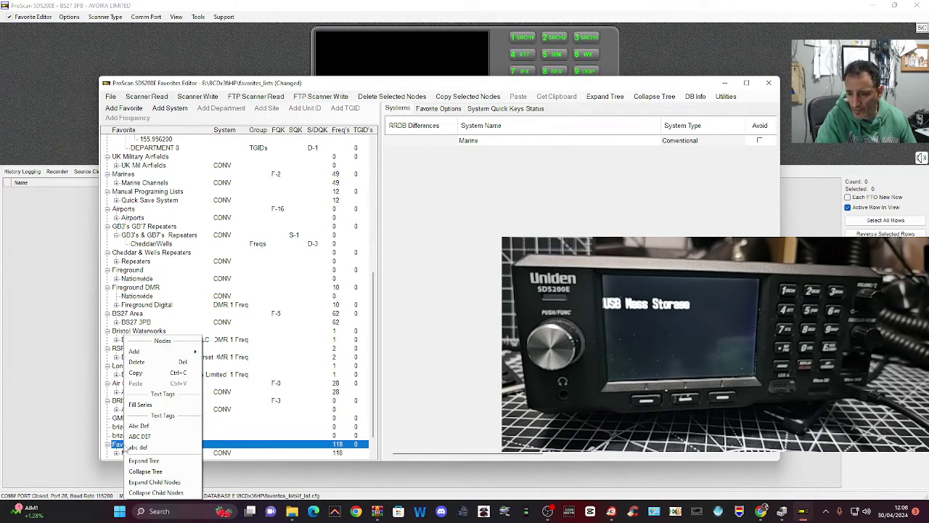
click(548, 511)
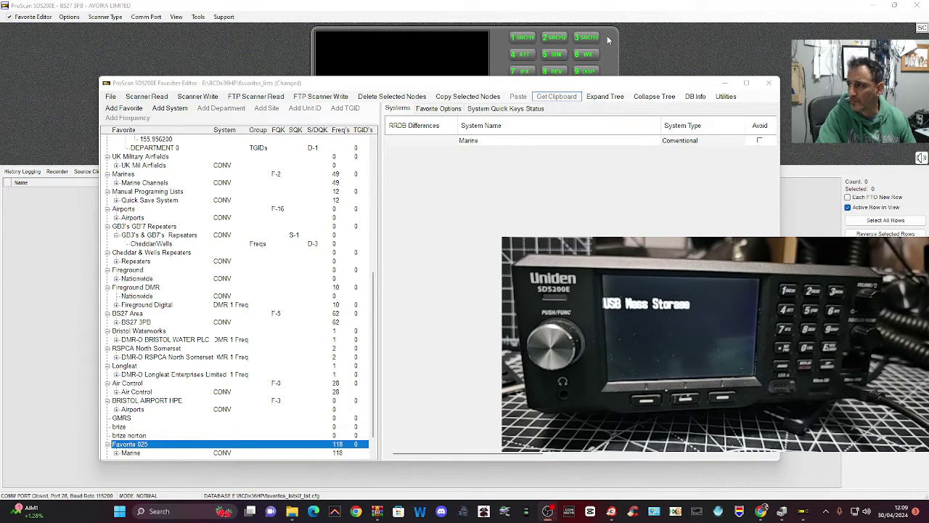
click(373, 258)
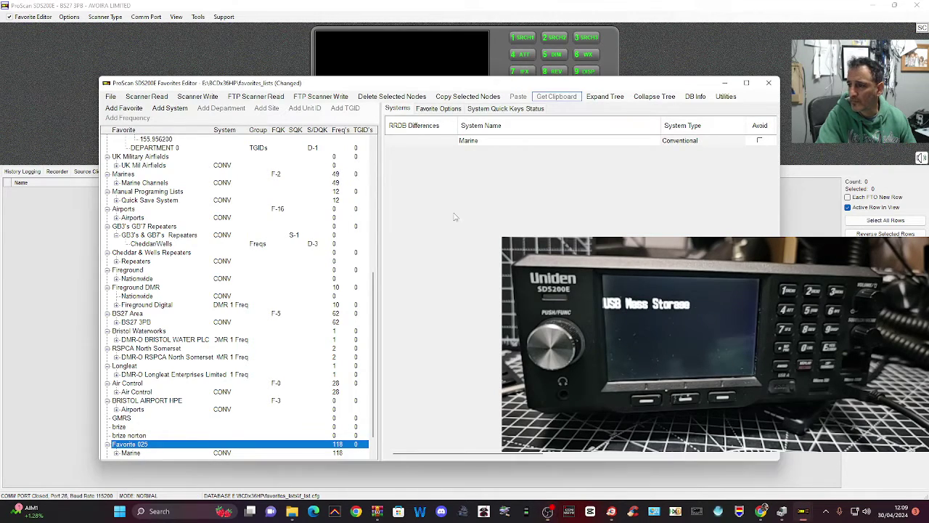
- Rename the Favorite 025 list as MARINE in its favorite options
click(439, 109)
double_click(482, 128)
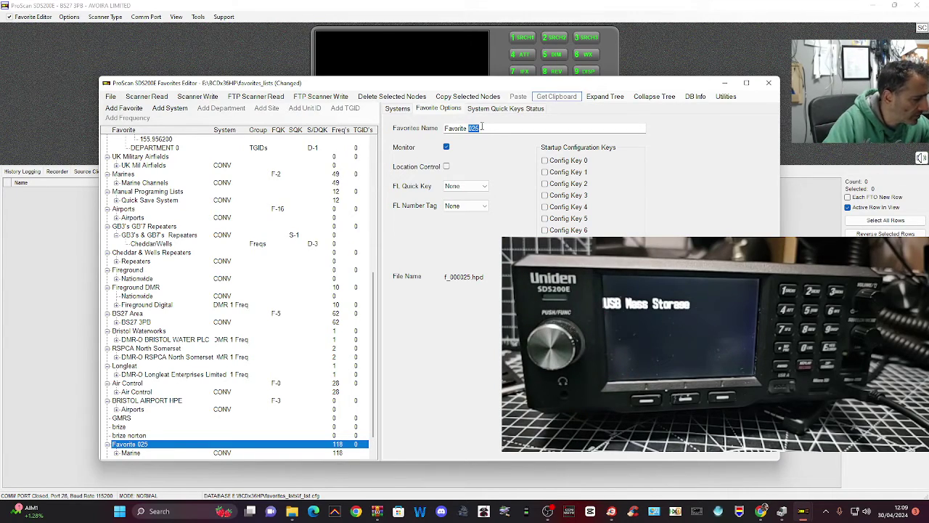
key(BackSpace)
key(BackSpace)
key(BackSpace)
key(BackSpace)
key(BackSpace)
key(BackSpace)
key(BackSpace)
key(BackSpace)
key(BackSpace)
key(BackSpace)
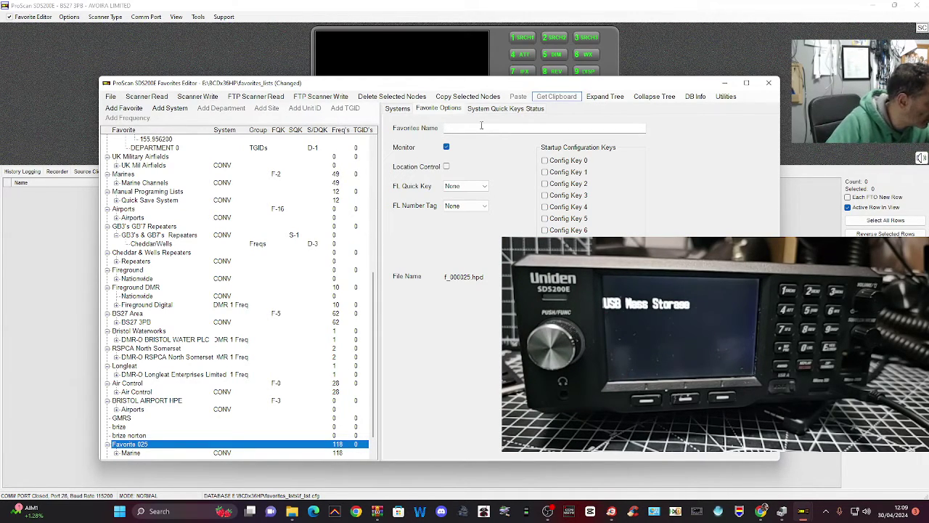
text(MARINE)
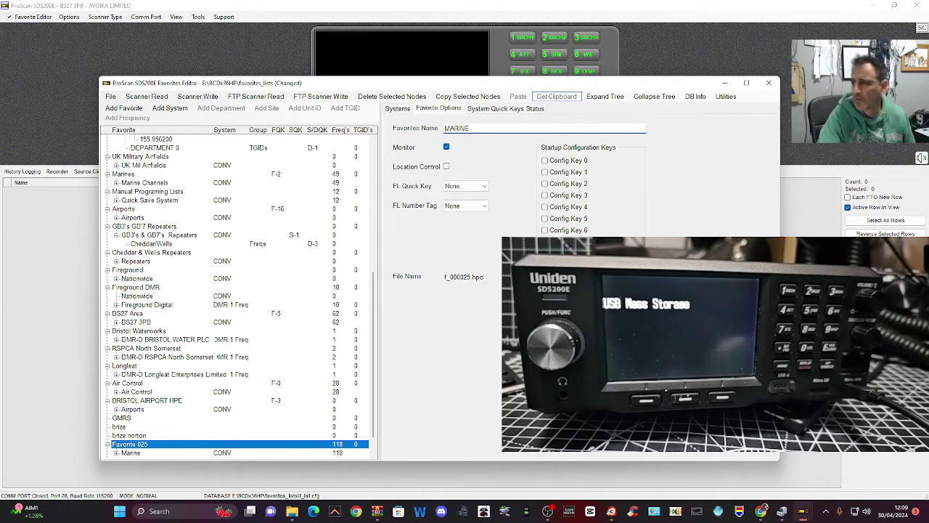
- Set the MARINE favorite's FL Quick Key to 3 and its FL Number Tag to 7
click(488, 187)
click(488, 187)
click(488, 186)
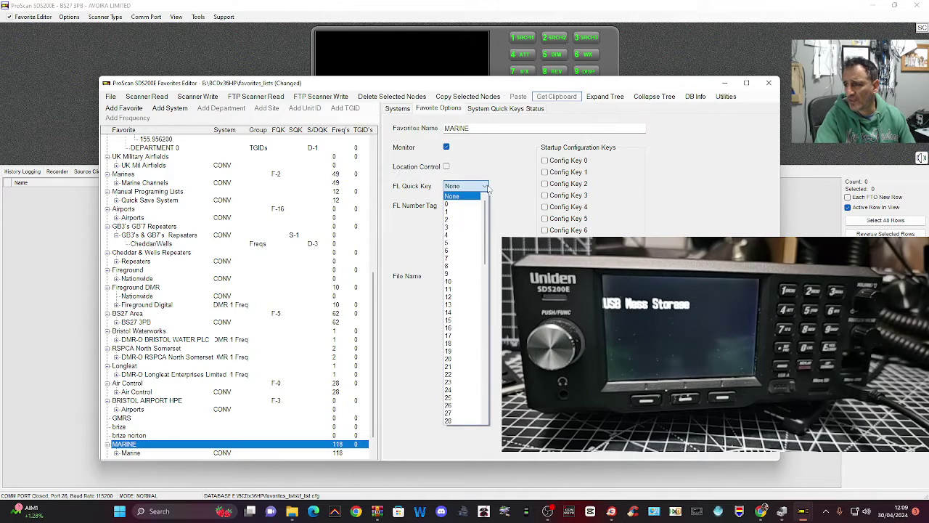
click(488, 186)
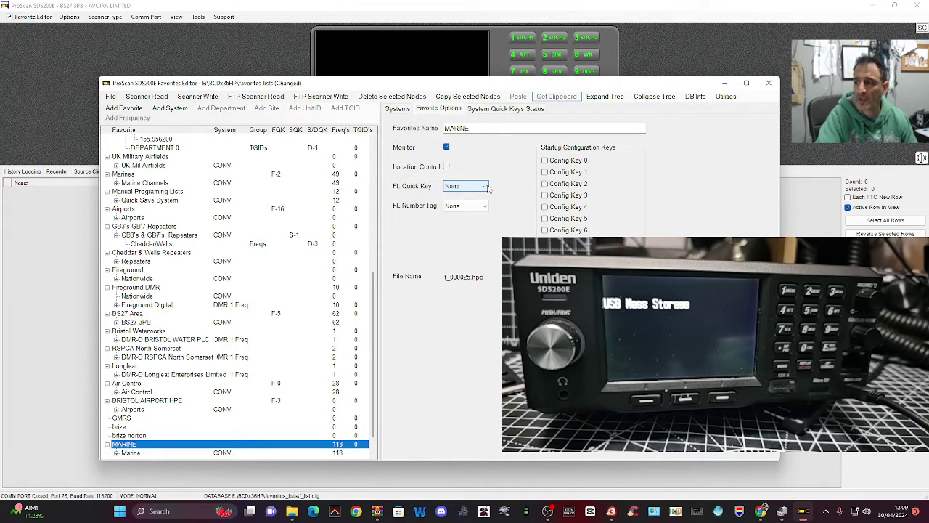
click(488, 186)
click(468, 231)
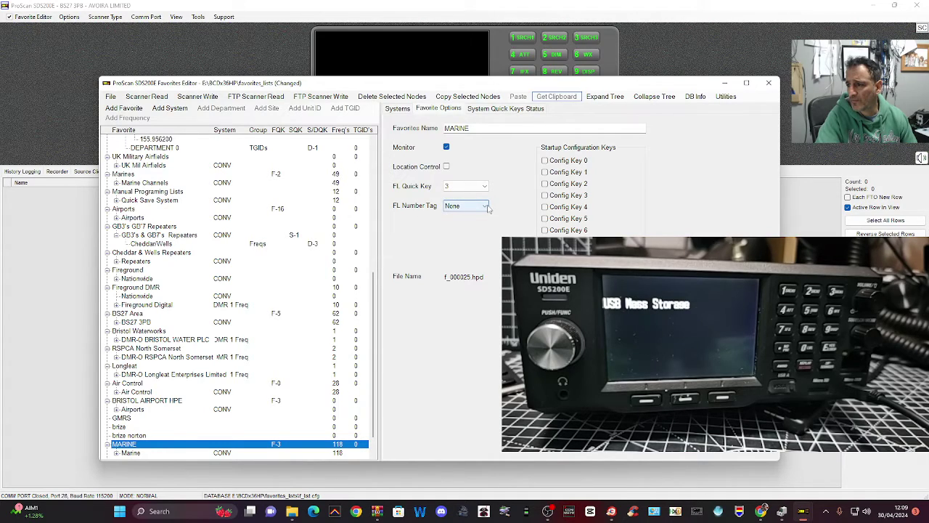
click(486, 206)
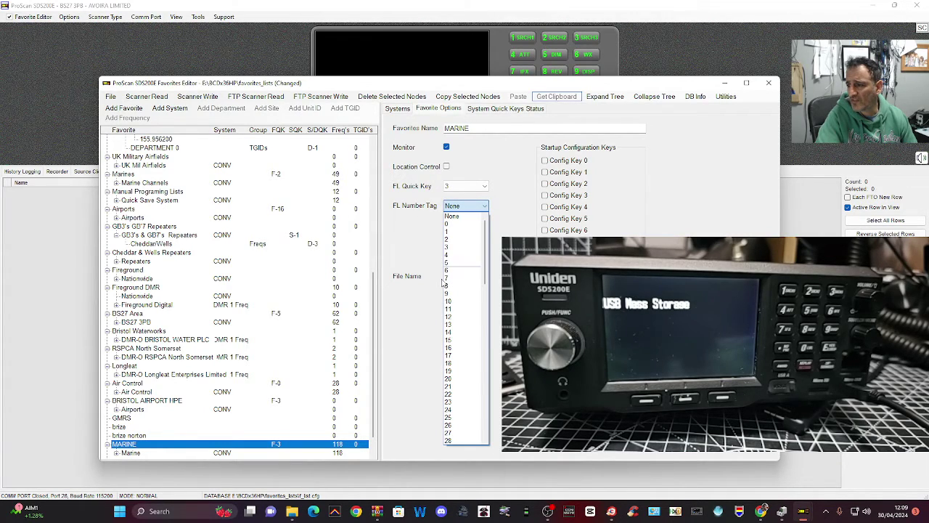
click(449, 279)
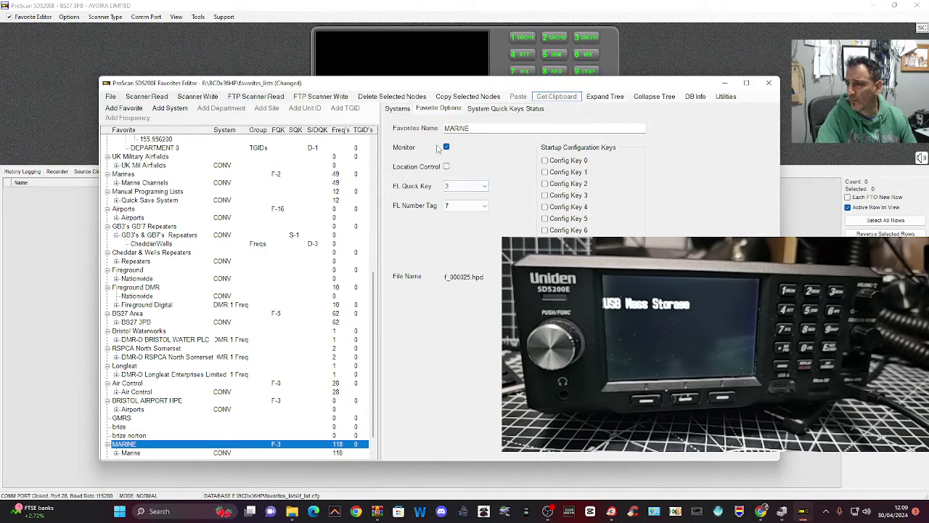
- Check the MARINE favorite's system quick keys status and systems list, and expand its Marine system down to the VHF Marine department
click(495, 110)
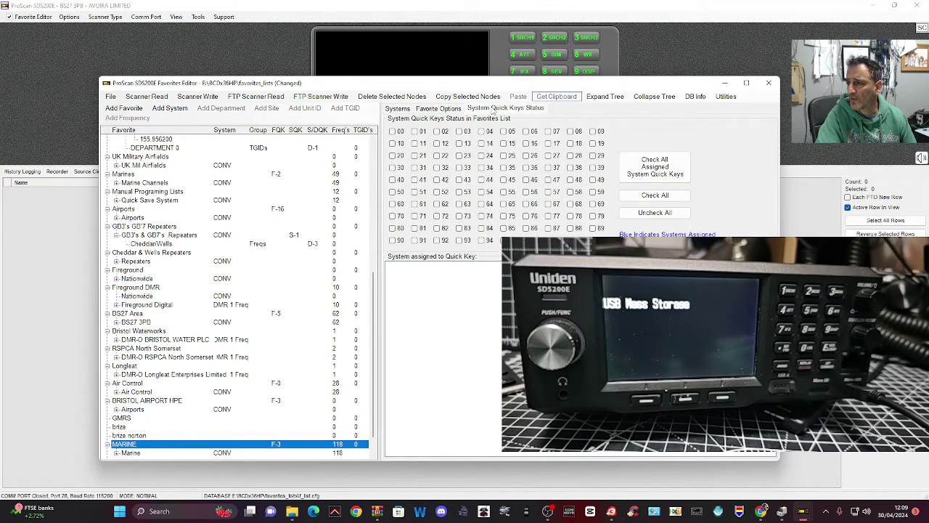
click(396, 109)
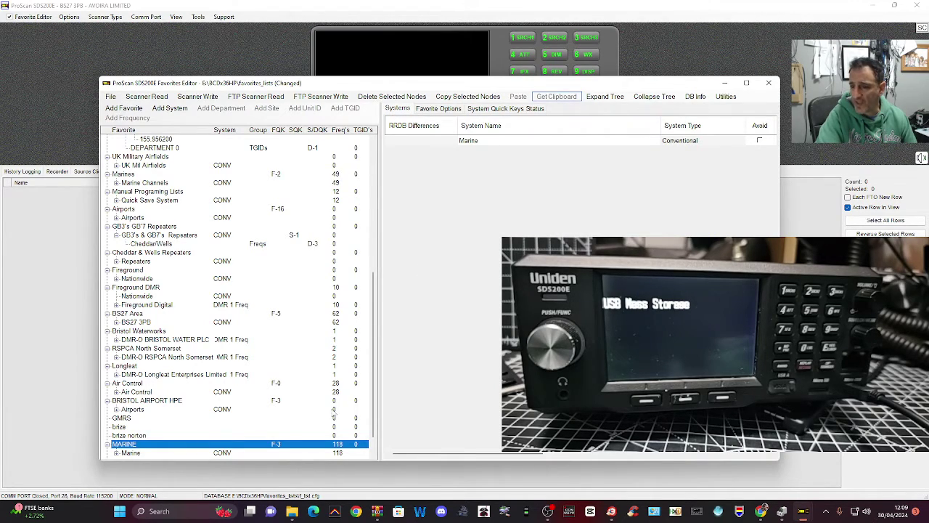
click(177, 453)
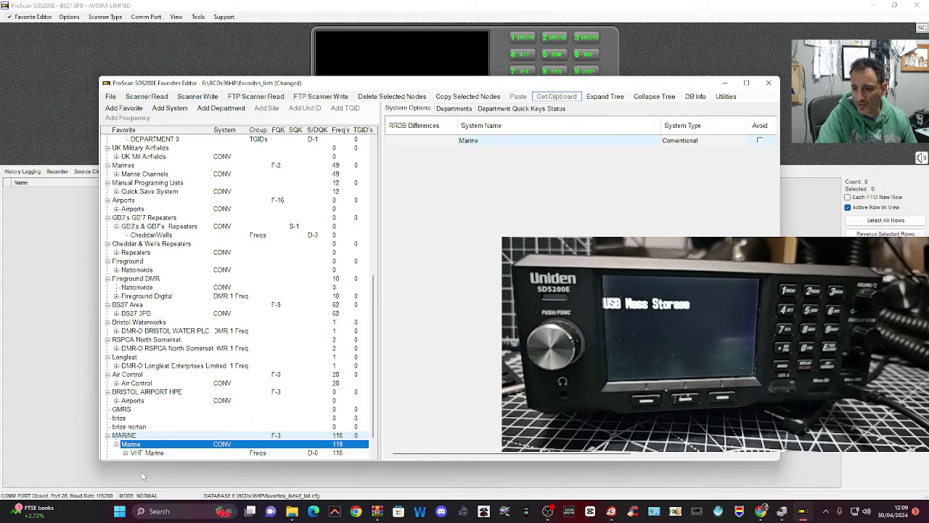
click(161, 453)
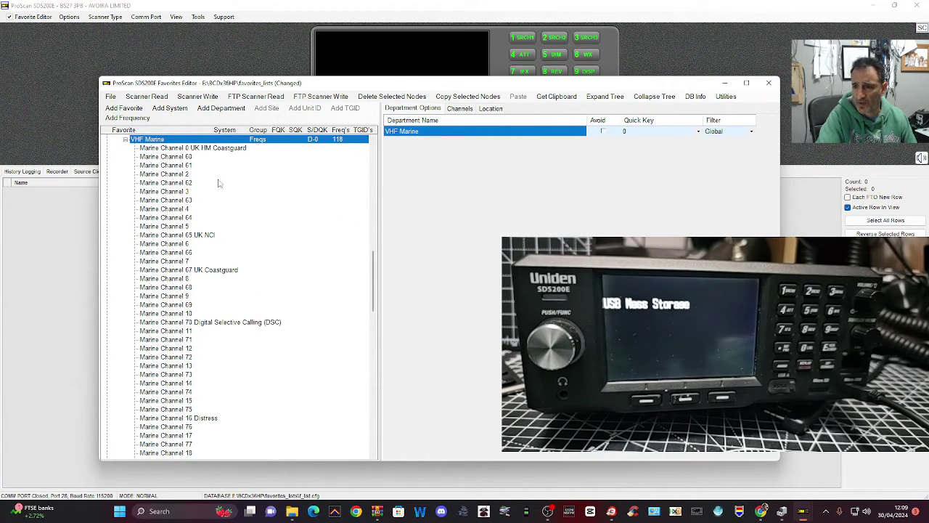
- Browse the imported VHF Marine channels, from Marine Channel 60 down to 75 and back to Channel 0 UK HM Coastguard
click(163, 157)
click(164, 174)
click(166, 193)
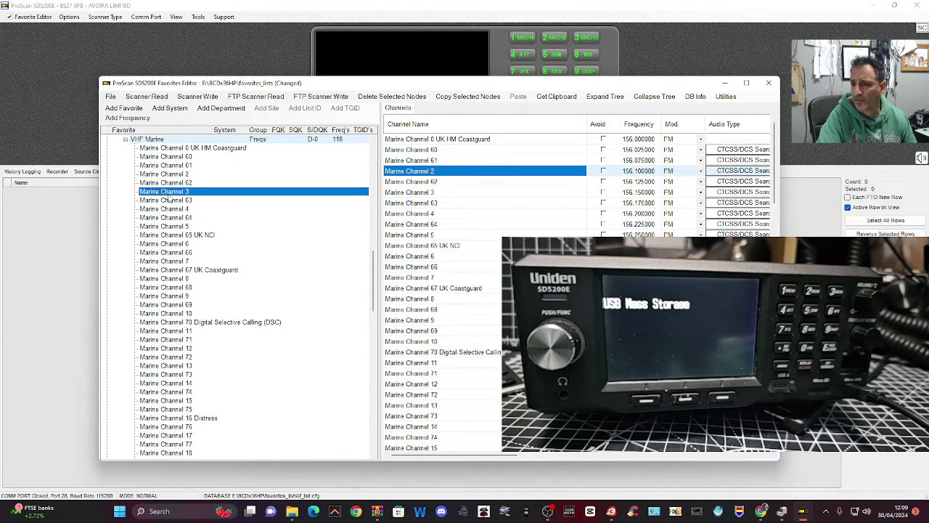
click(174, 225)
click(173, 305)
click(173, 340)
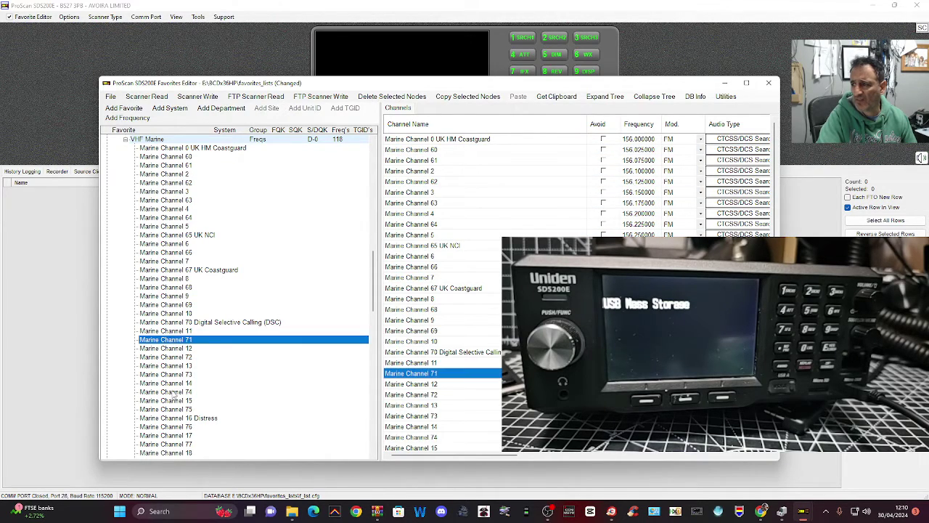
click(173, 393)
click(171, 409)
click(167, 260)
click(165, 192)
click(159, 148)
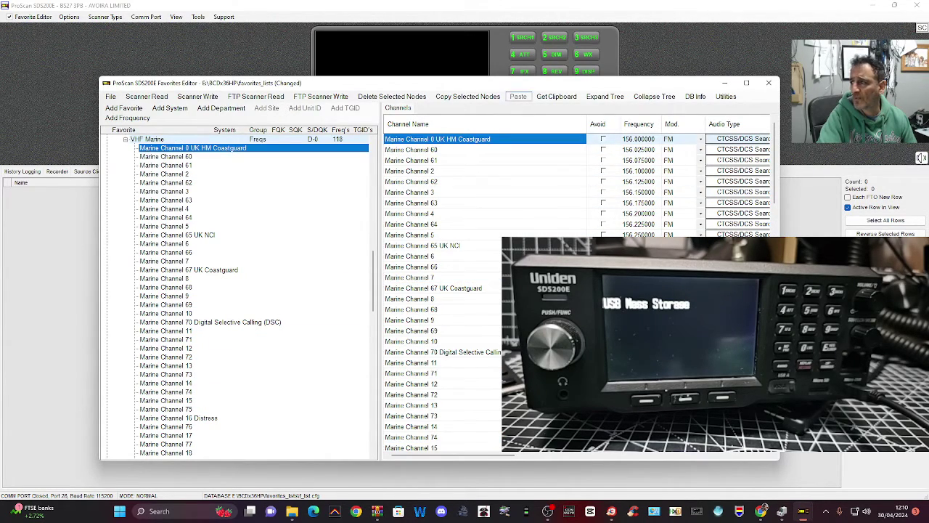
- Write all favorites to the SDS200E on drive E:, with its existing favorites lists erased, and close the Favorites Editor
click(771, 85)
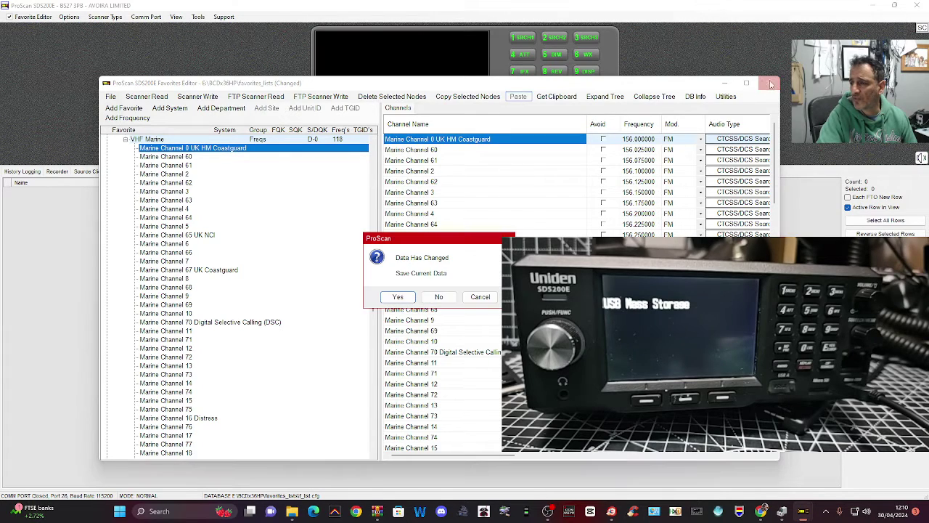
click(484, 299)
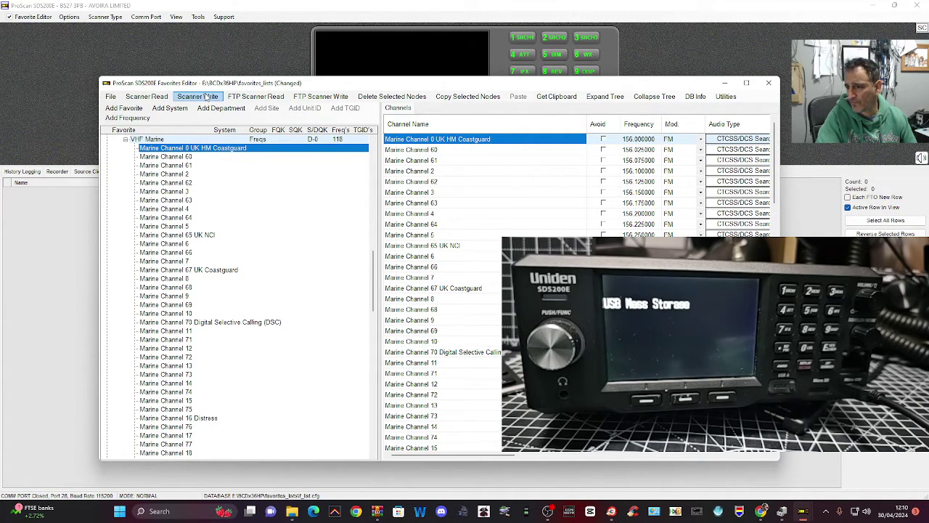
click(207, 97)
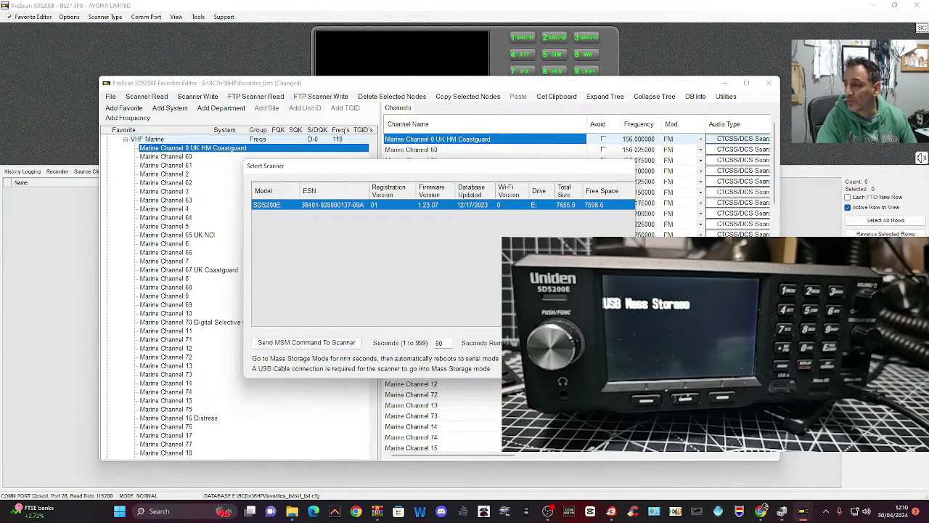
key(Return)
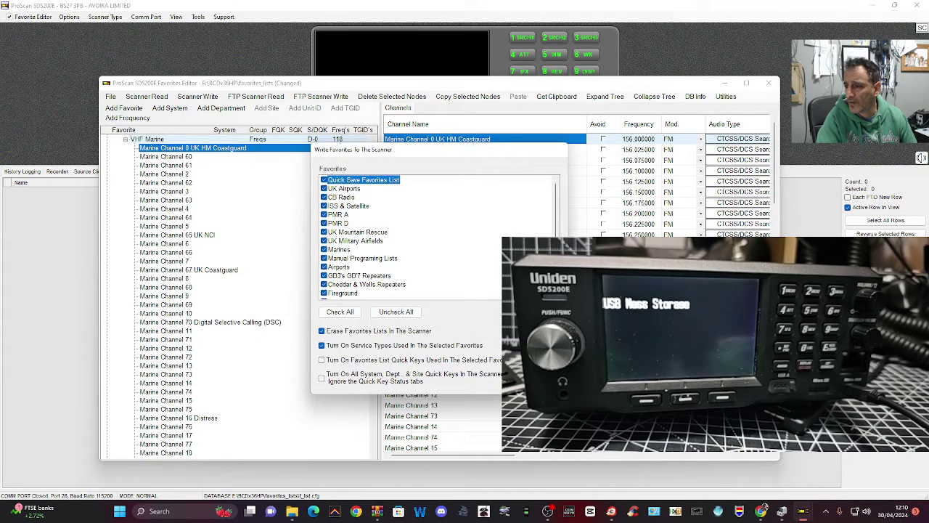
key(Return)
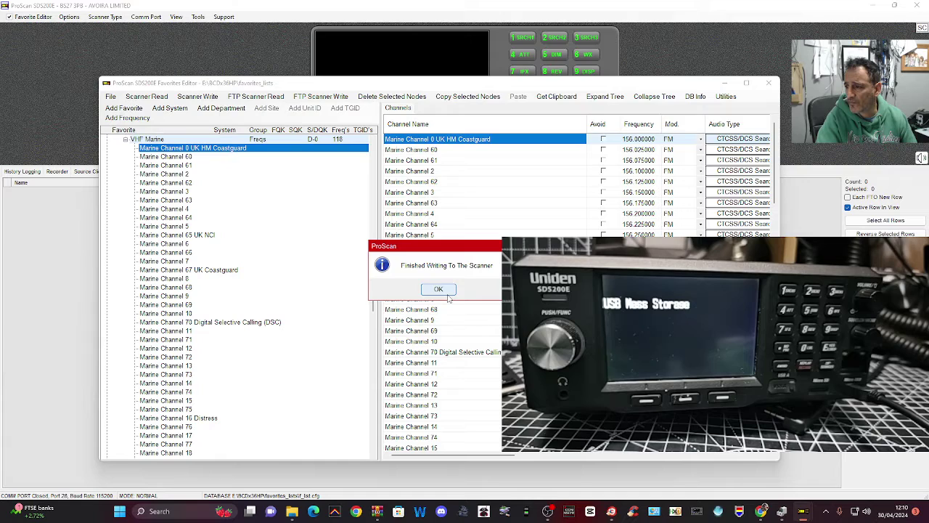
click(444, 292)
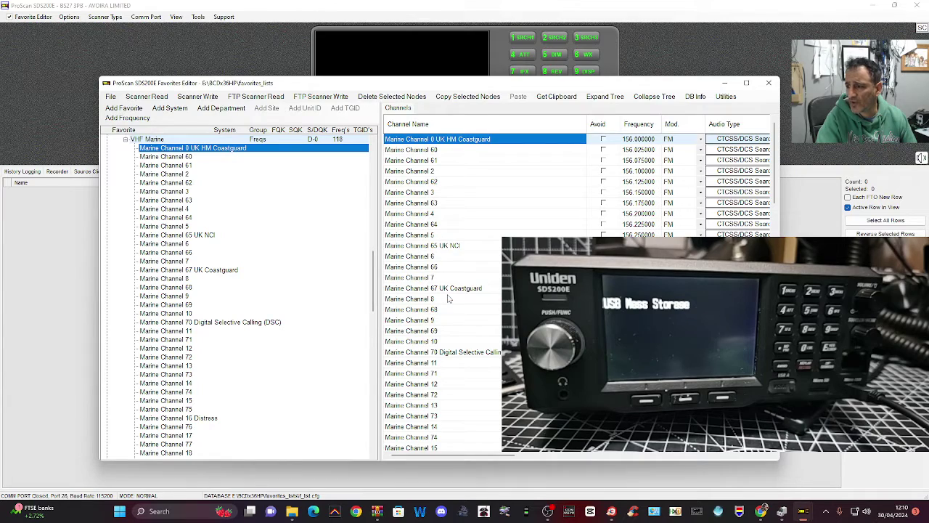
click(770, 84)
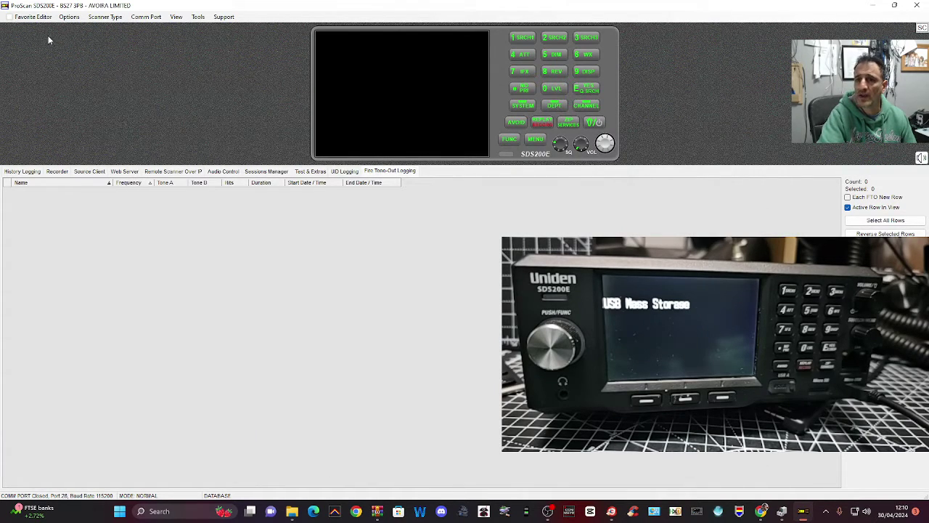